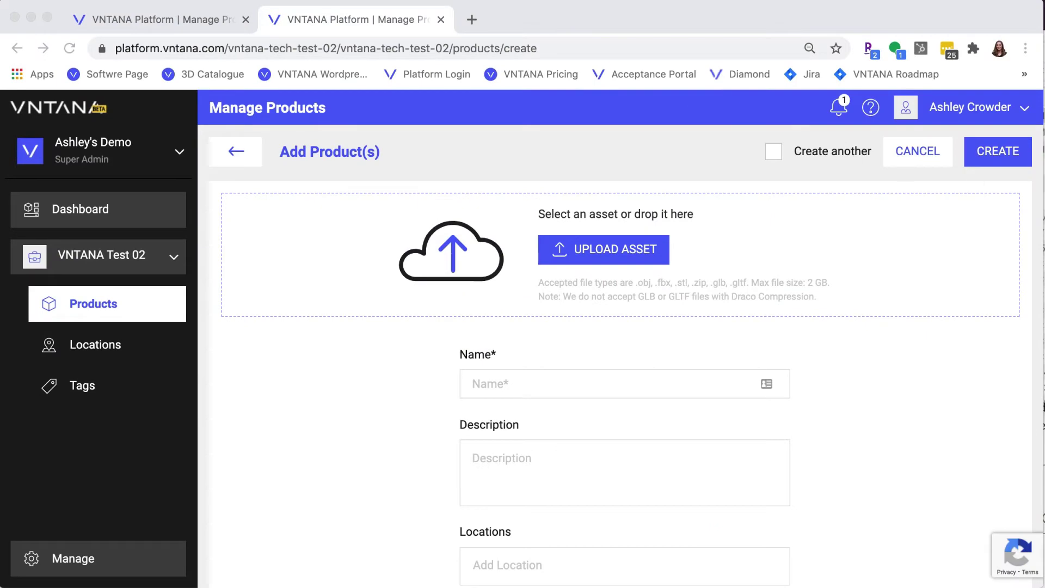
Attach Dig_Dad_hat_sig_PBR_RYOT (1).fbx from the Downloads folder to the new product
key("super+Tab")
left_click_drag(811, 116, 496, 242)
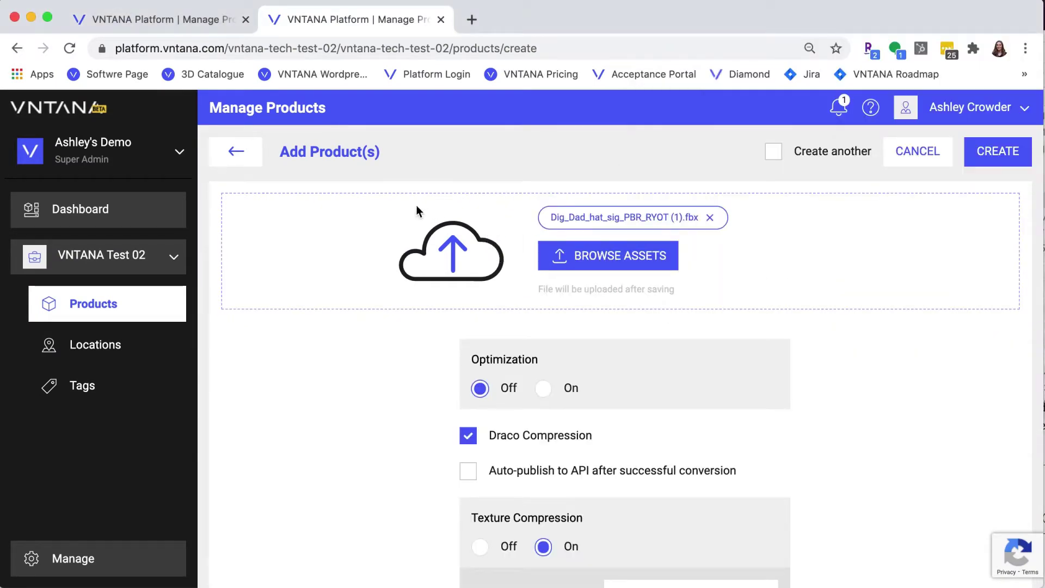
scroll(322, 507, "down", 5)
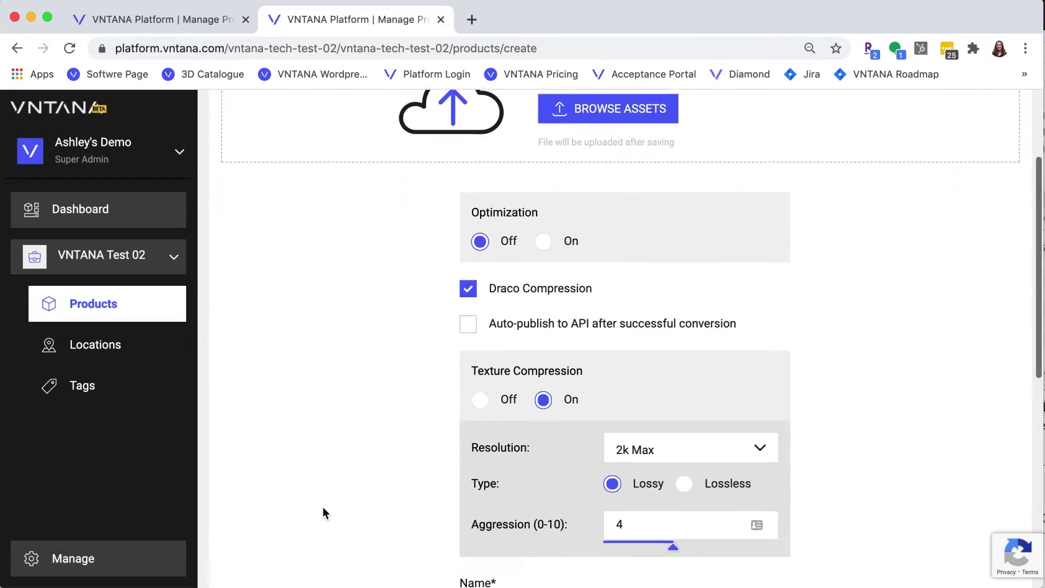
Turn Optimization on and set the advanced Polygon Limit to 50000
mouse_move(495, 323)
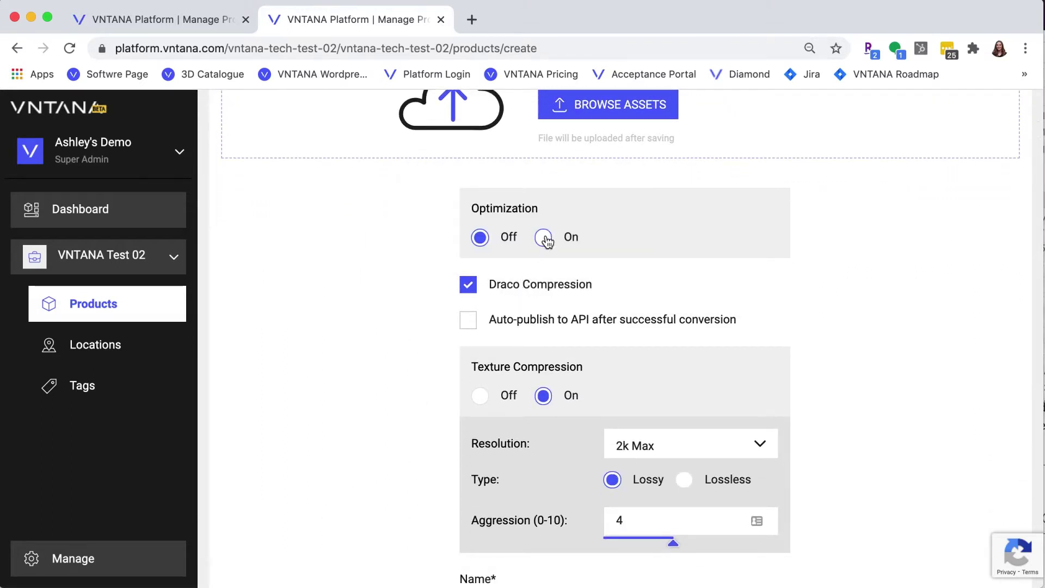
left_click(544, 238)
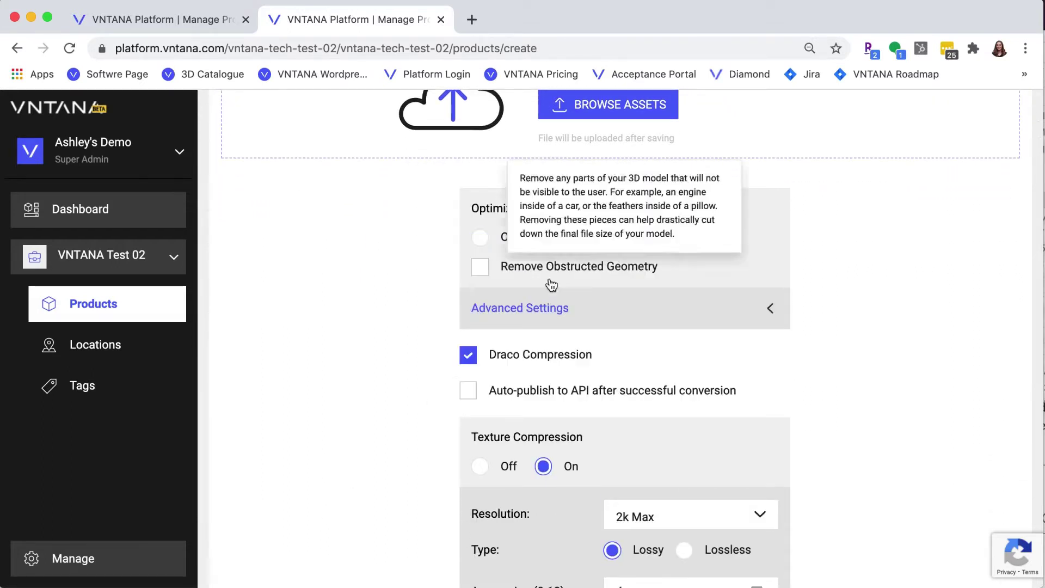
left_click(522, 310)
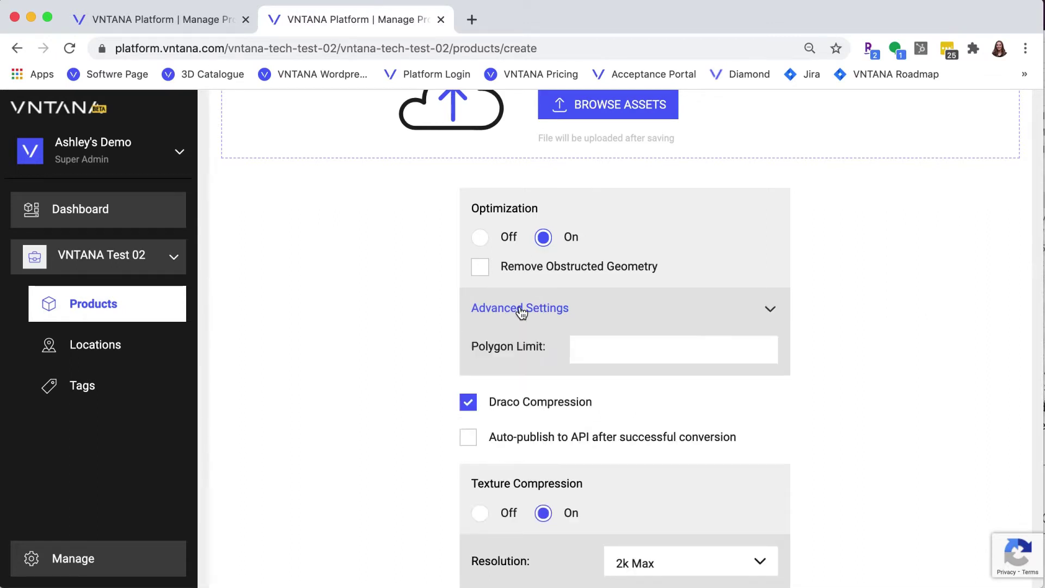
left_click(617, 348)
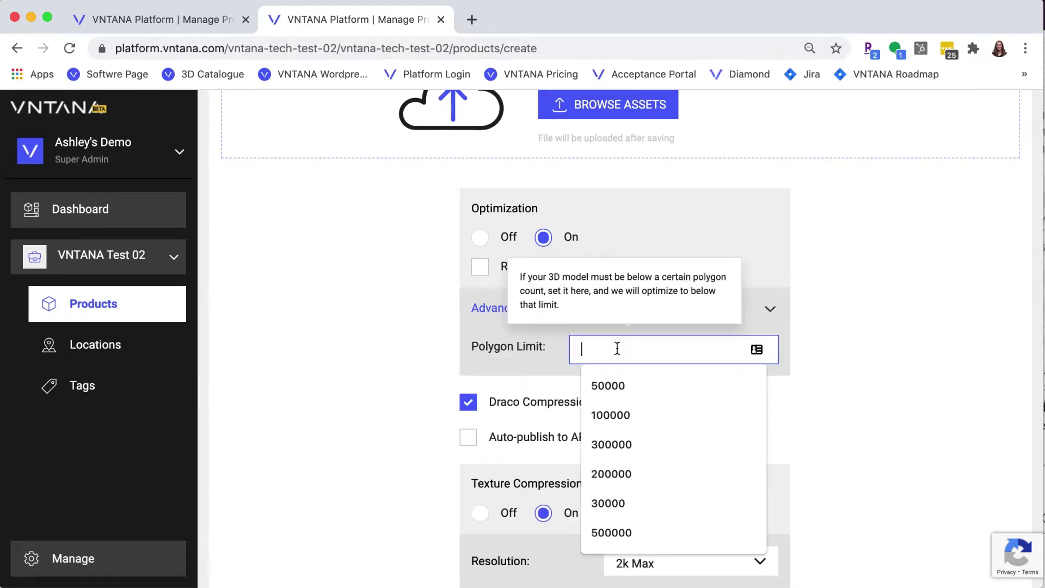
type("50000")
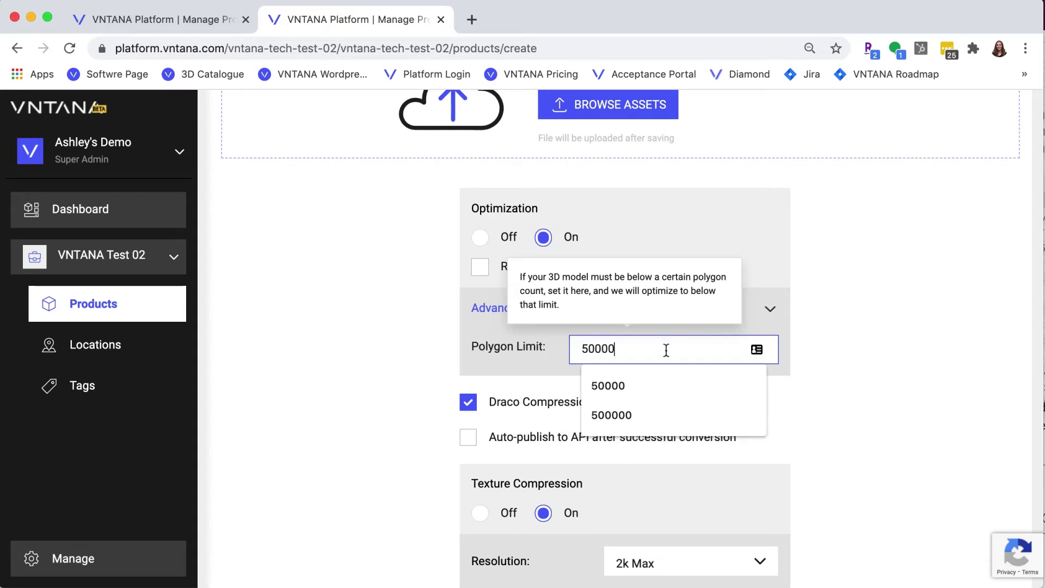
left_click(838, 376)
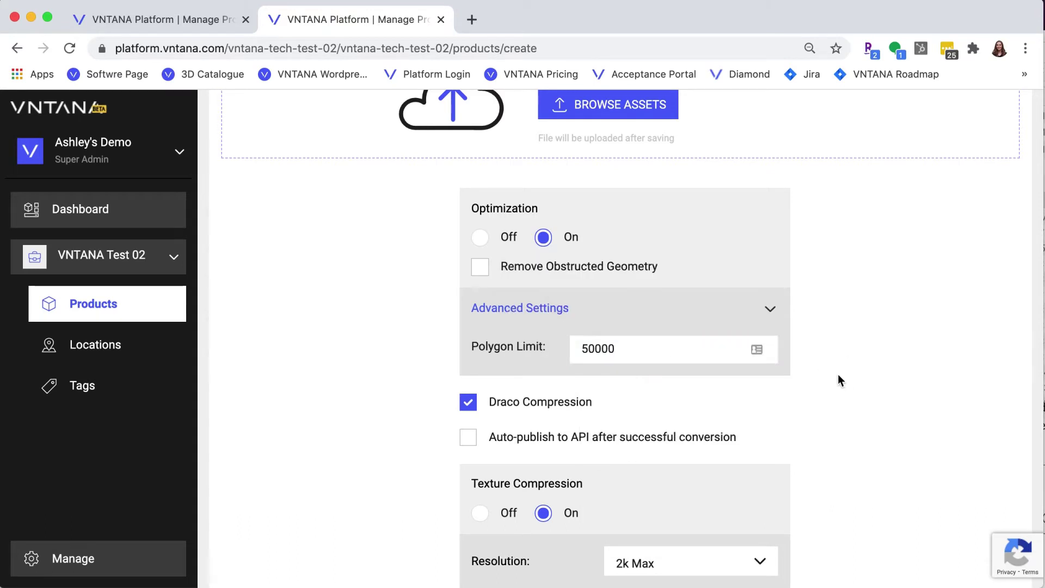
Disable Draco compression and limit texture resolution to 1k Max
left_click(469, 403)
scroll(412, 436, "down", 5)
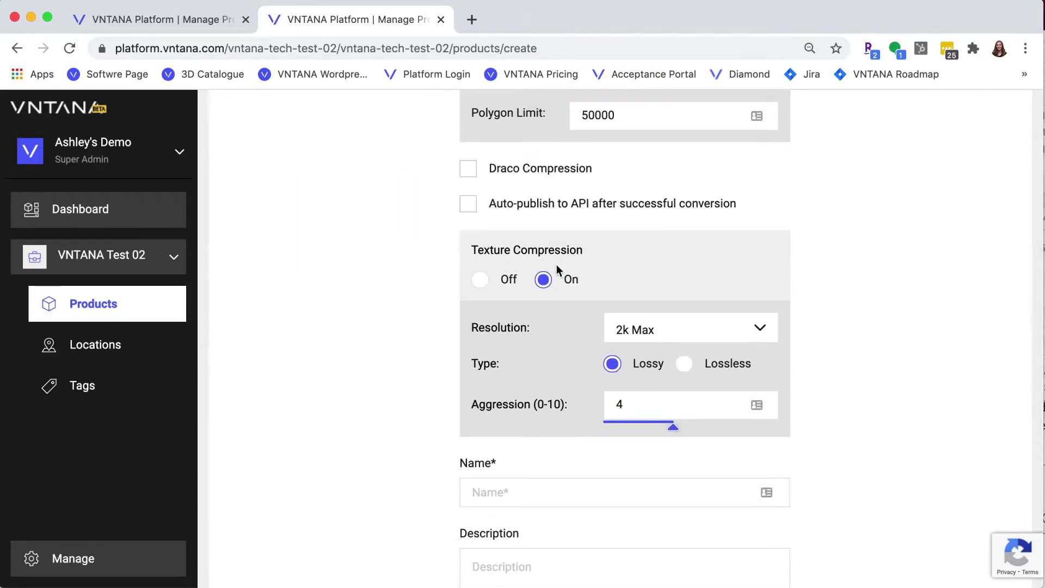
left_click(668, 327)
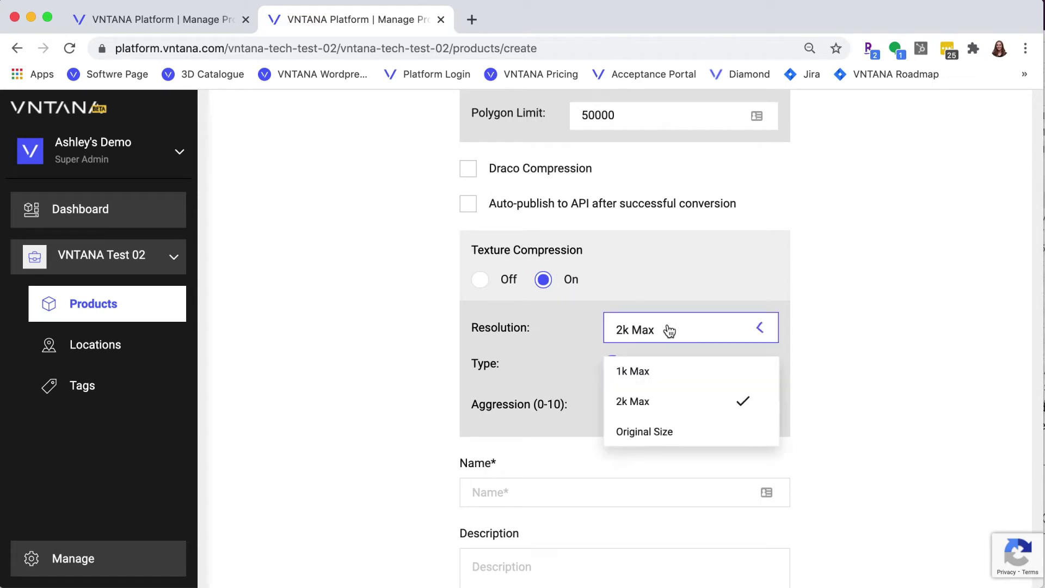
left_click(665, 372)
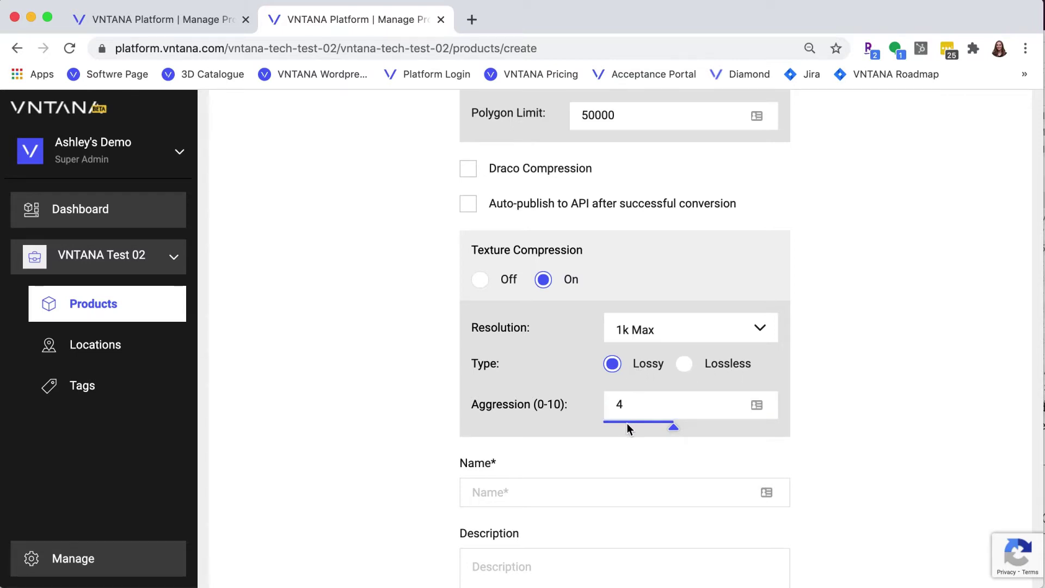
Name the product 'Dig Hat' and create it
left_click(542, 493)
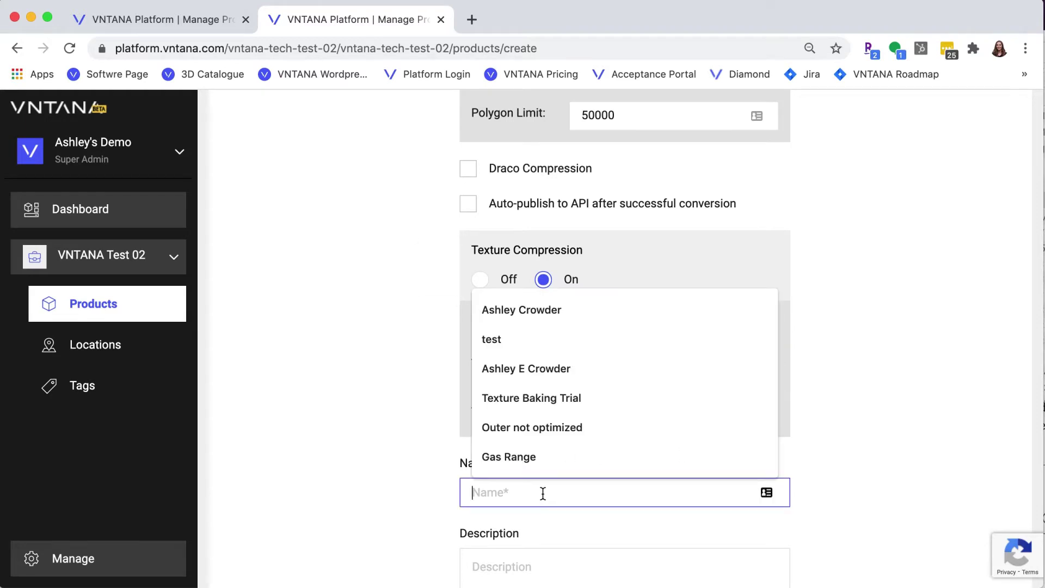
type("Dig Hat")
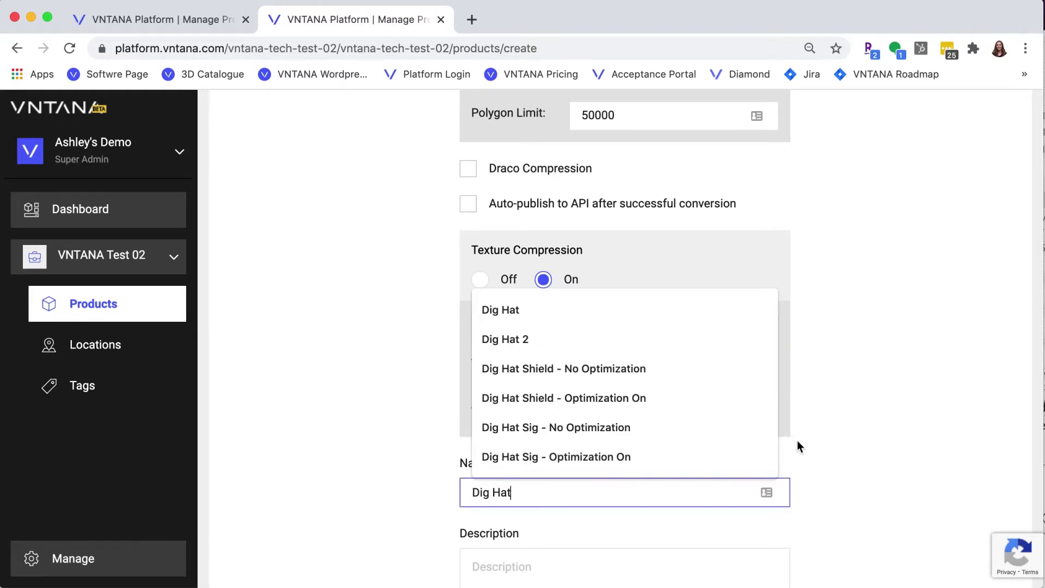
left_click(838, 452)
scroll(837, 454, "down", 5)
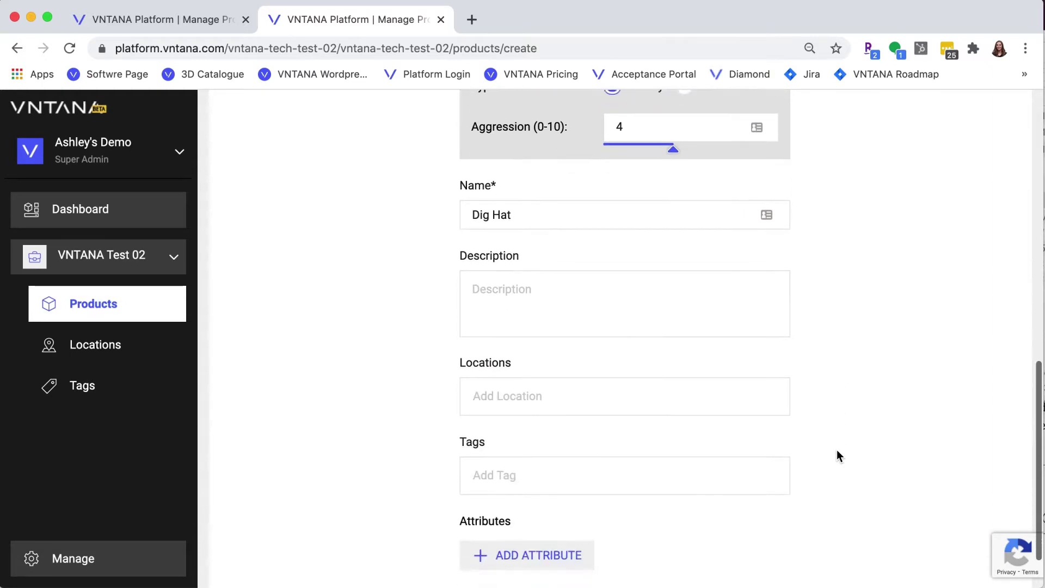
scroll(837, 452, "up", 4)
scroll(837, 449, "up", 9)
left_click(994, 152)
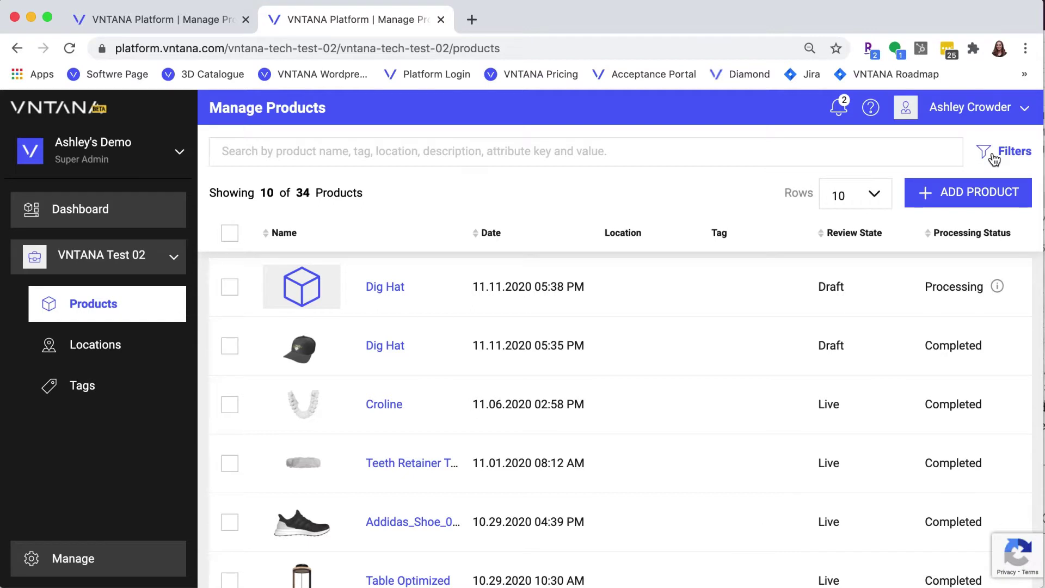
Open the newest Dig Hat product and download its GLB asset
left_click(385, 288)
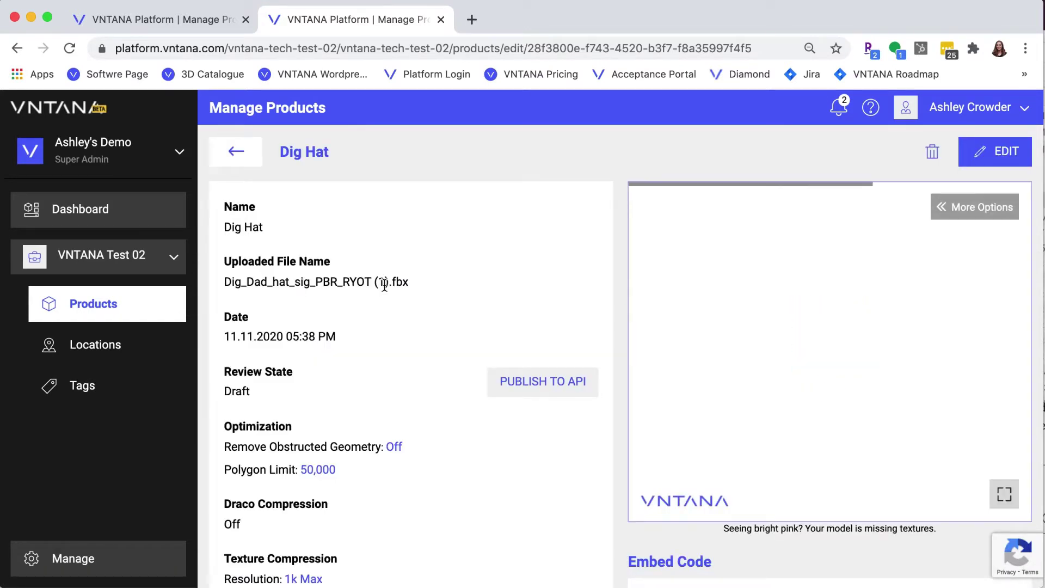
left_click_drag(801, 478, 746, 452)
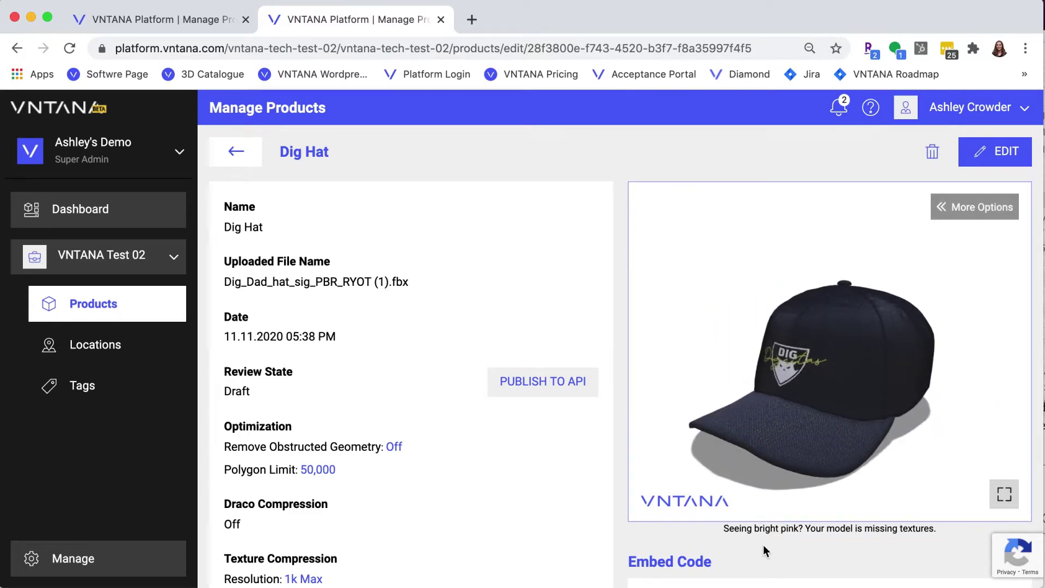
scroll(763, 547, "down", 7)
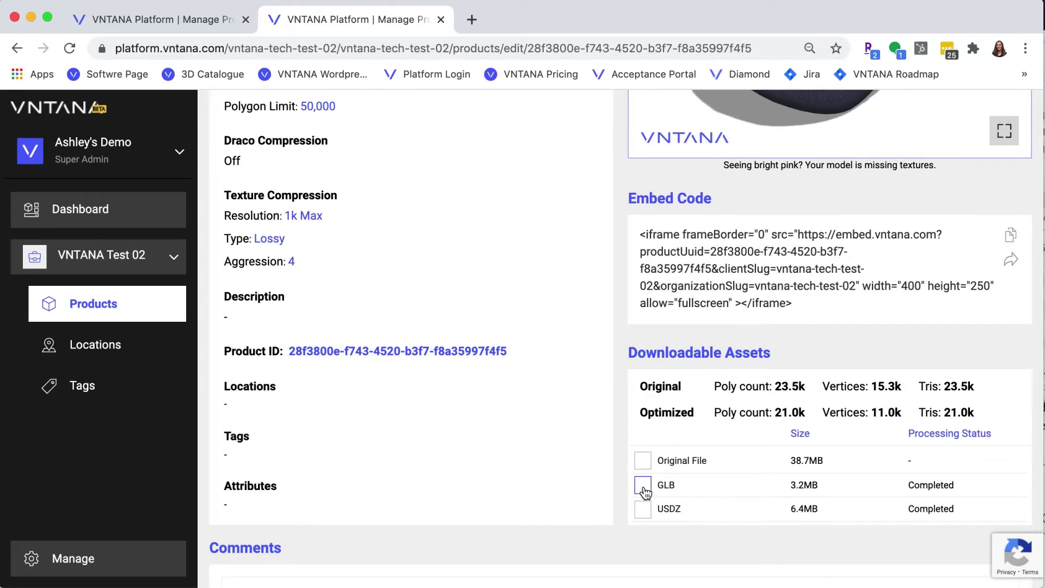
left_click(643, 485)
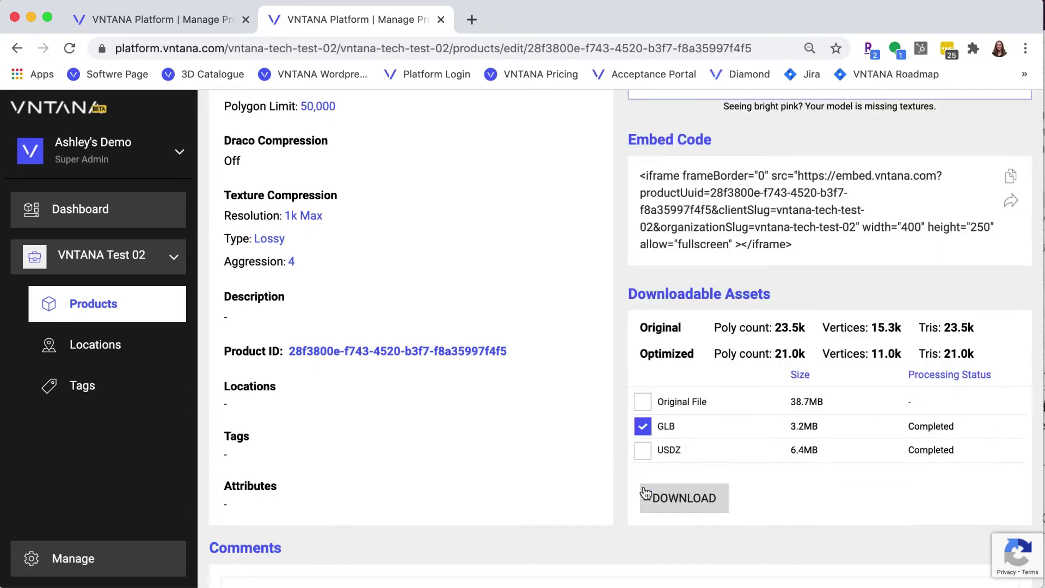
left_click(681, 505)
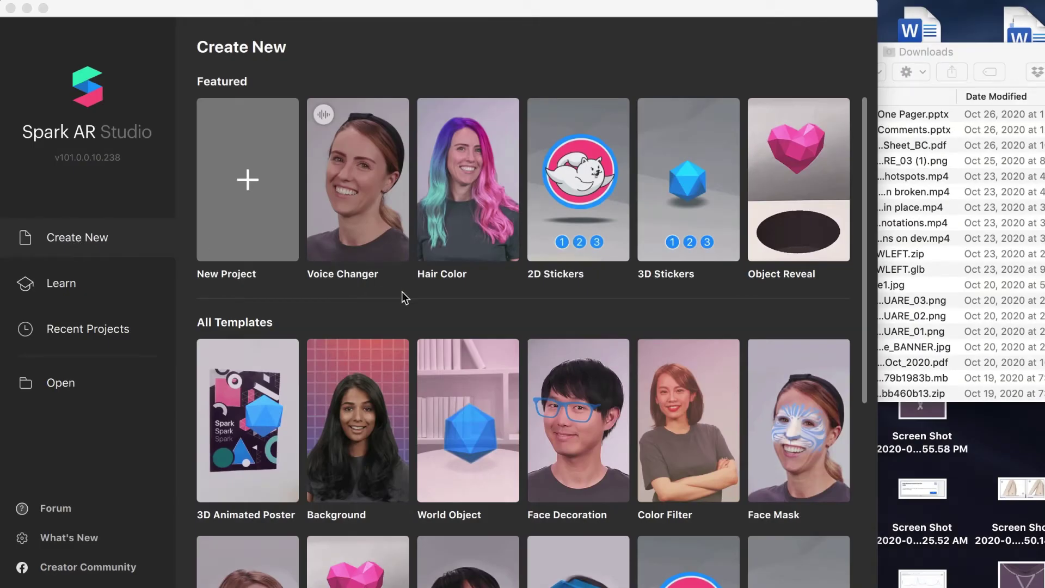
Create a Head Decoration project and skip the What's New announcement
scroll(499, 466, "down", 5)
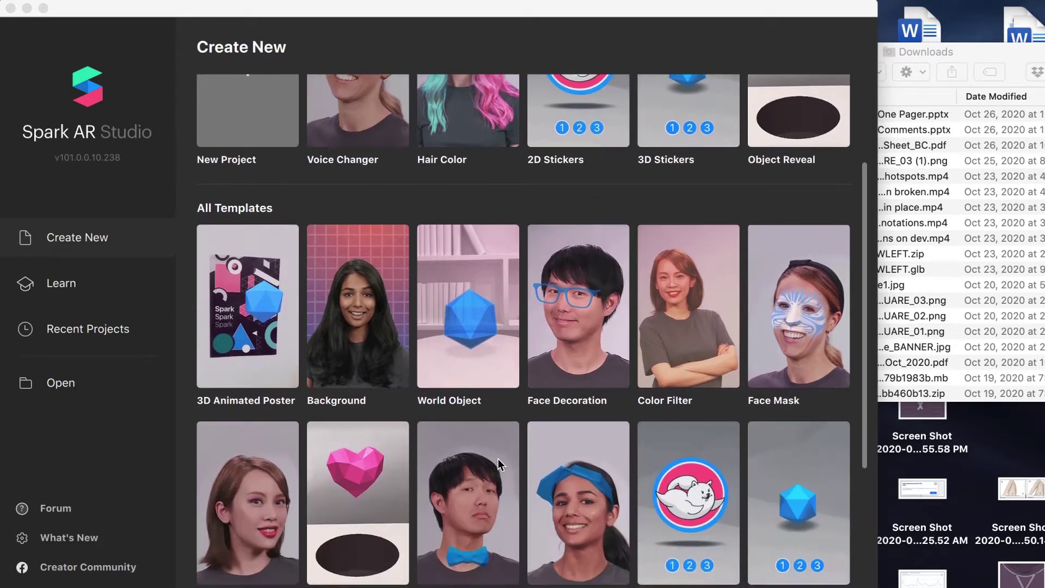
scroll(499, 464, "down", 1)
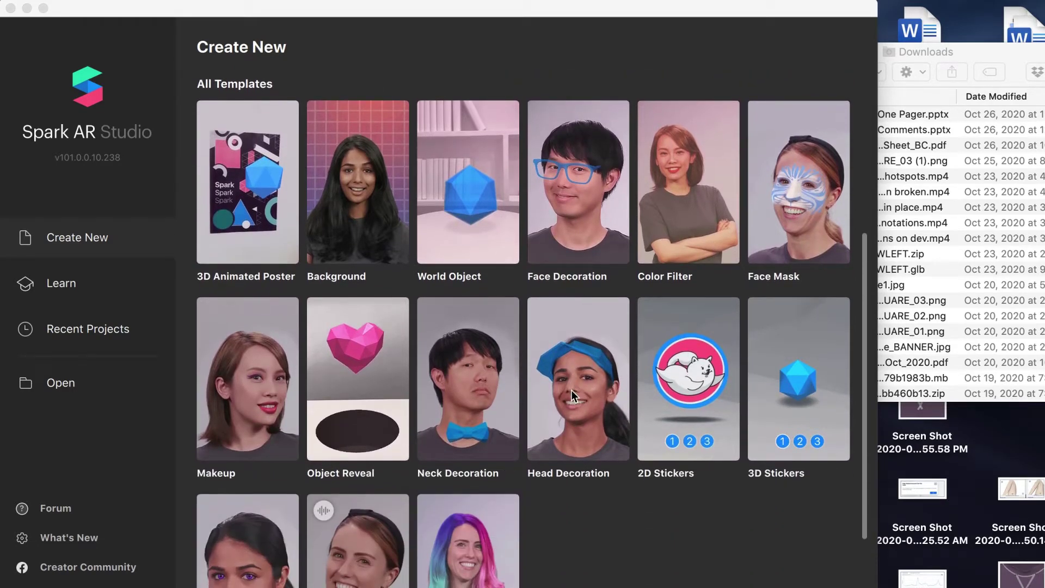
scroll(570, 389, "down", 1)
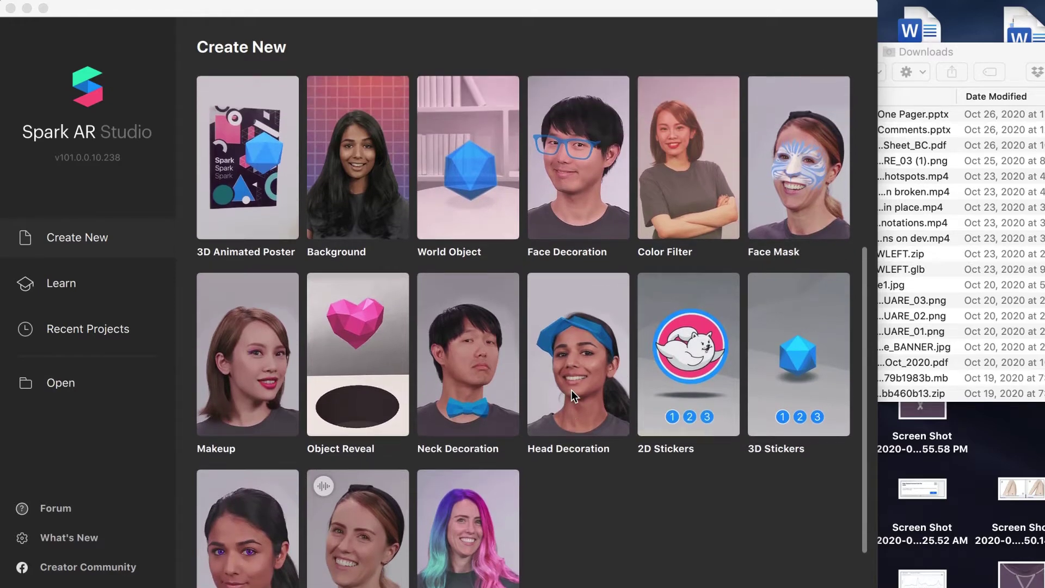
left_click(570, 390)
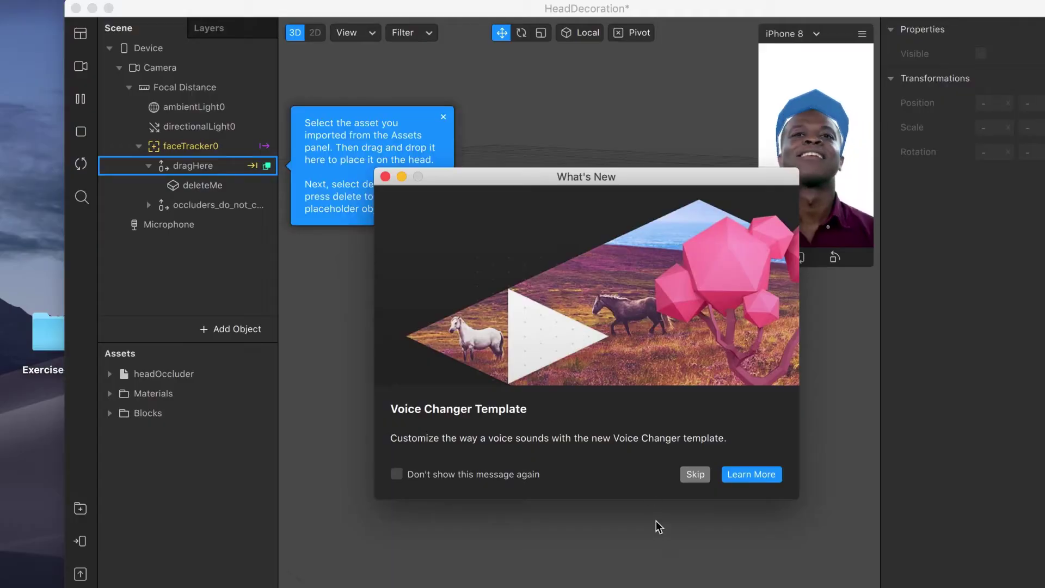
left_click(695, 474)
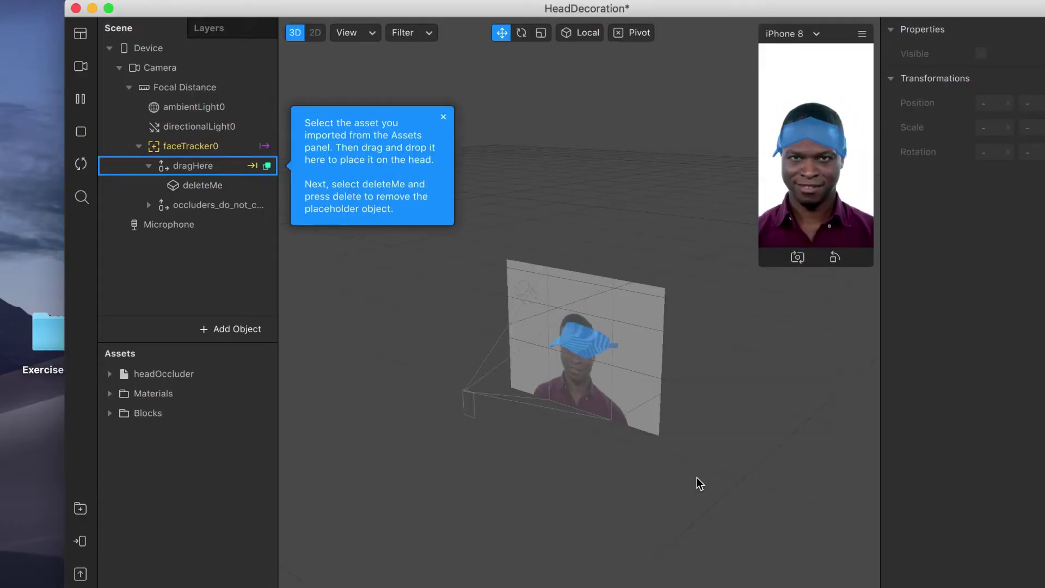
Import the downloaded Dig_Dad_hat_sig_PBR_RYOT .glb via File > Import From Computer
left_click(443, 117)
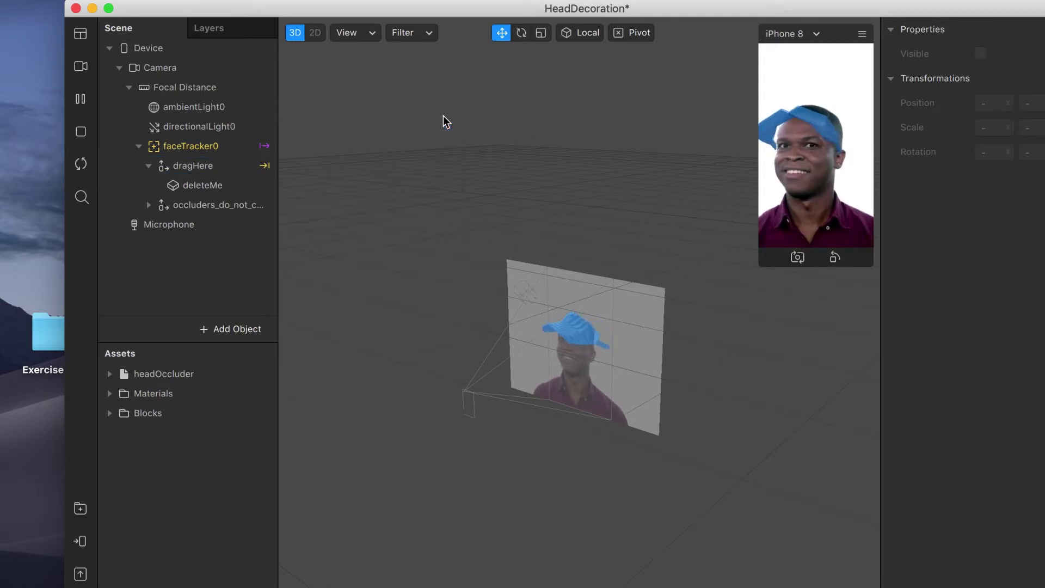
left_click(161, 0)
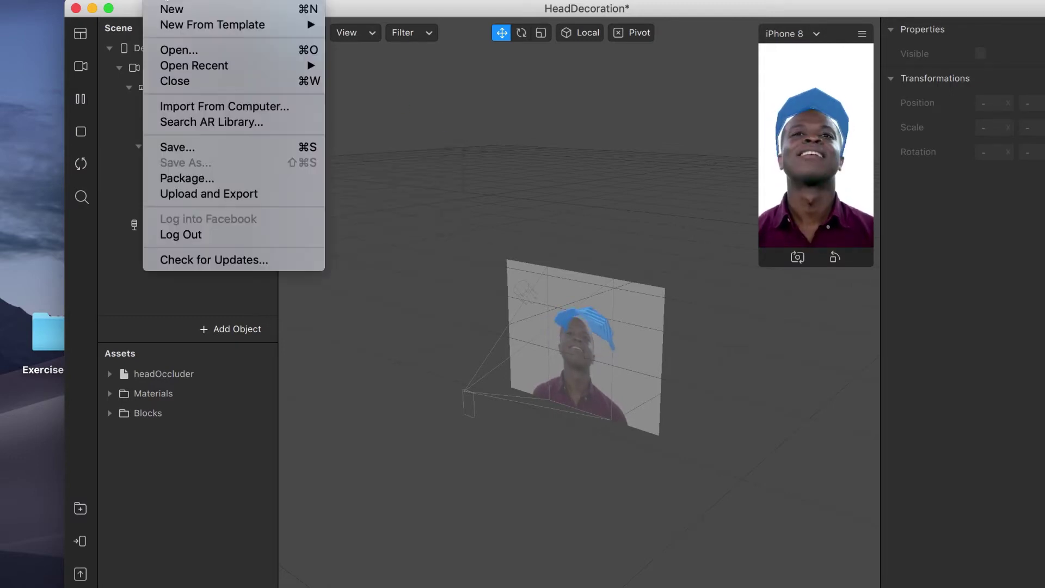
left_click(187, 112)
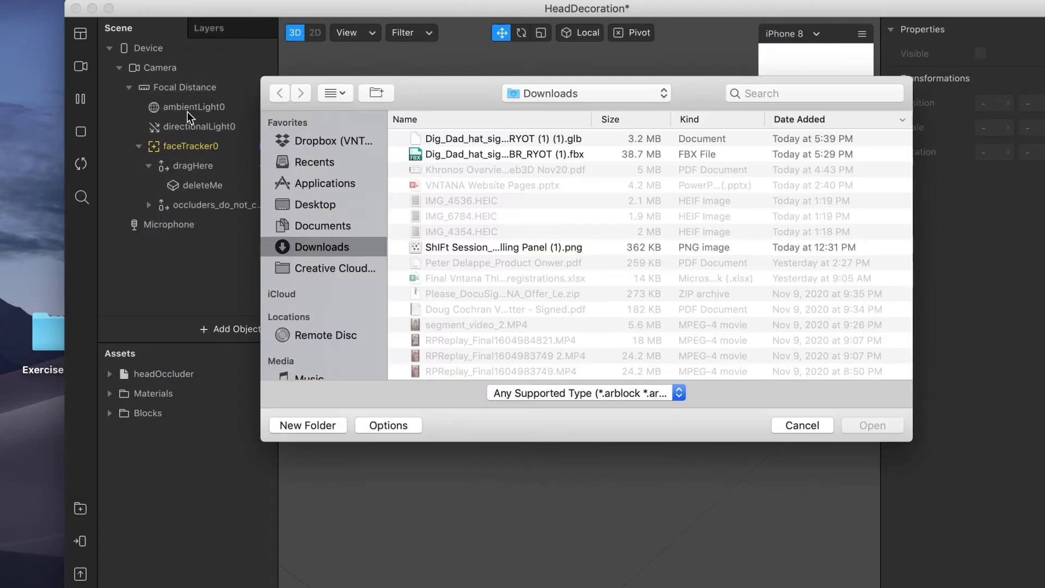
left_click(604, 137)
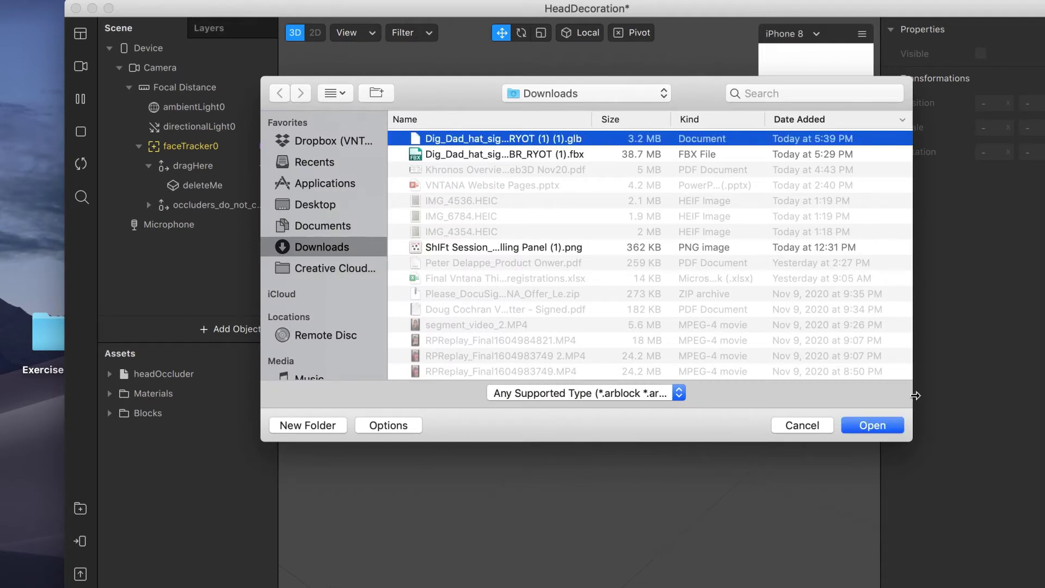
left_click(873, 426)
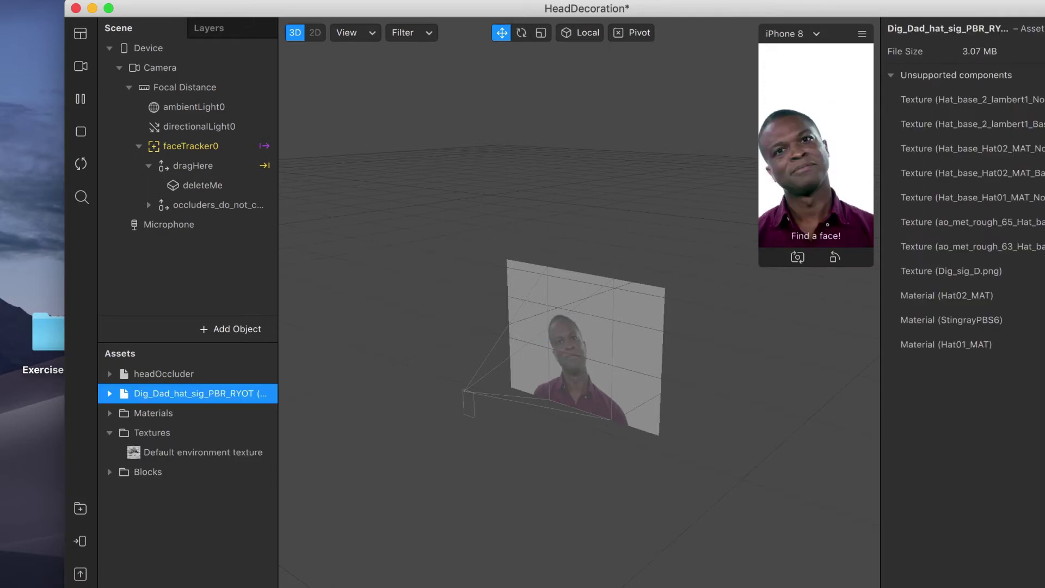
Put the Dig_Dad_hat model under dragHere and delete the deleteMe placeholder cap
left_click_drag(680, 9, 614, 8)
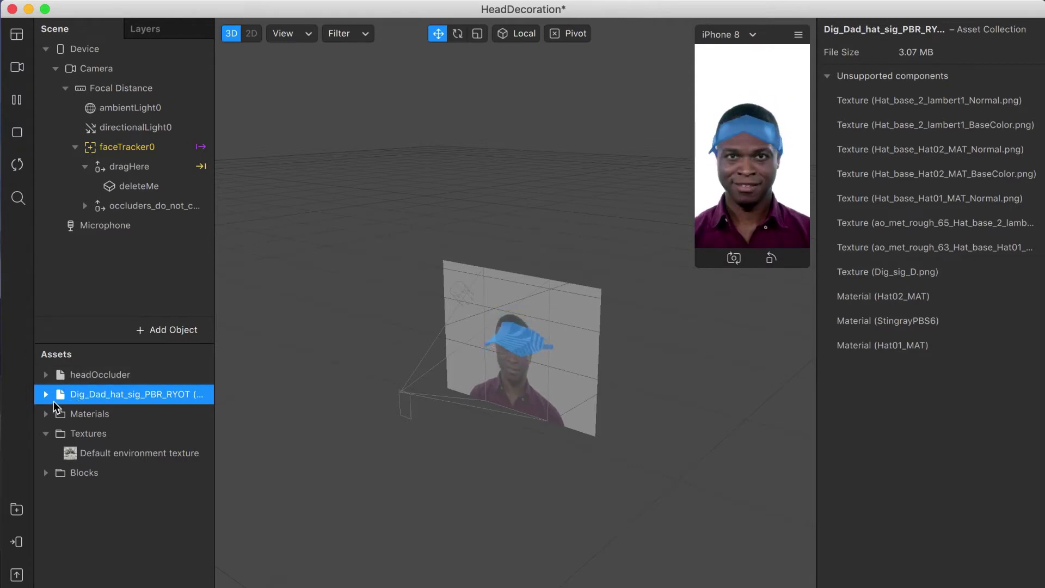
left_click_drag(61, 402, 105, 171)
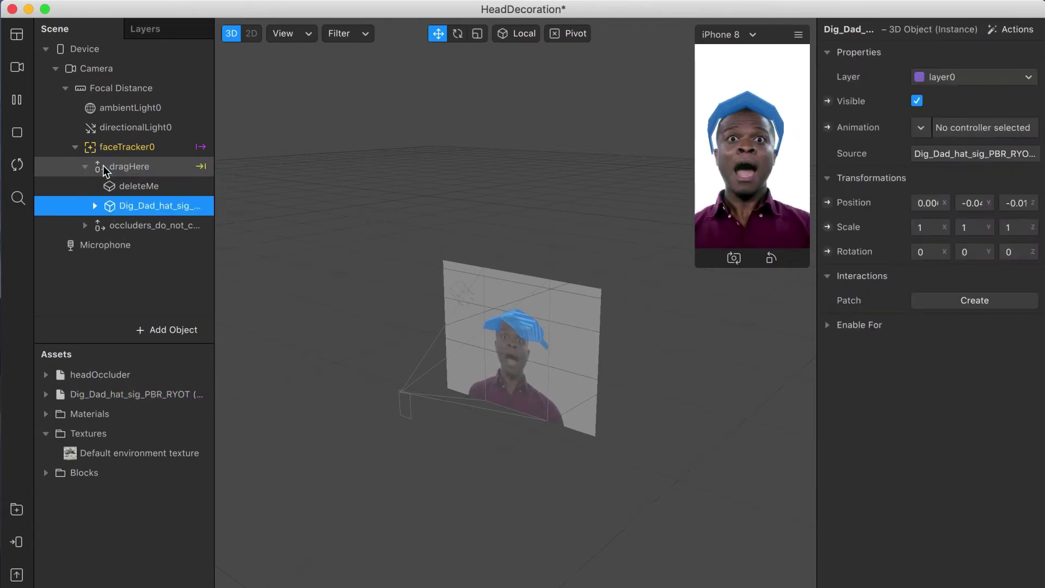
left_click(141, 187)
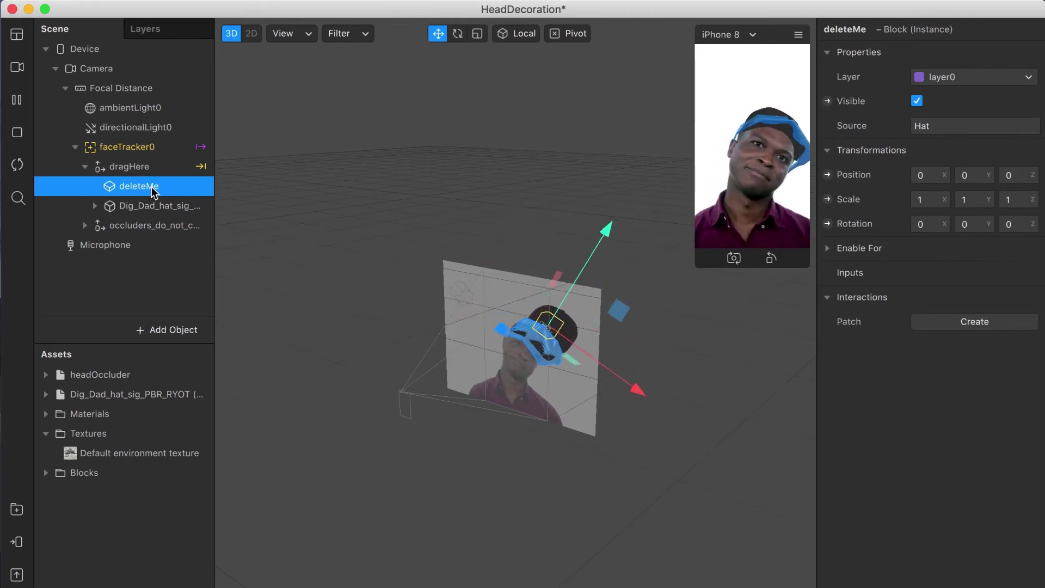
right_click(153, 188)
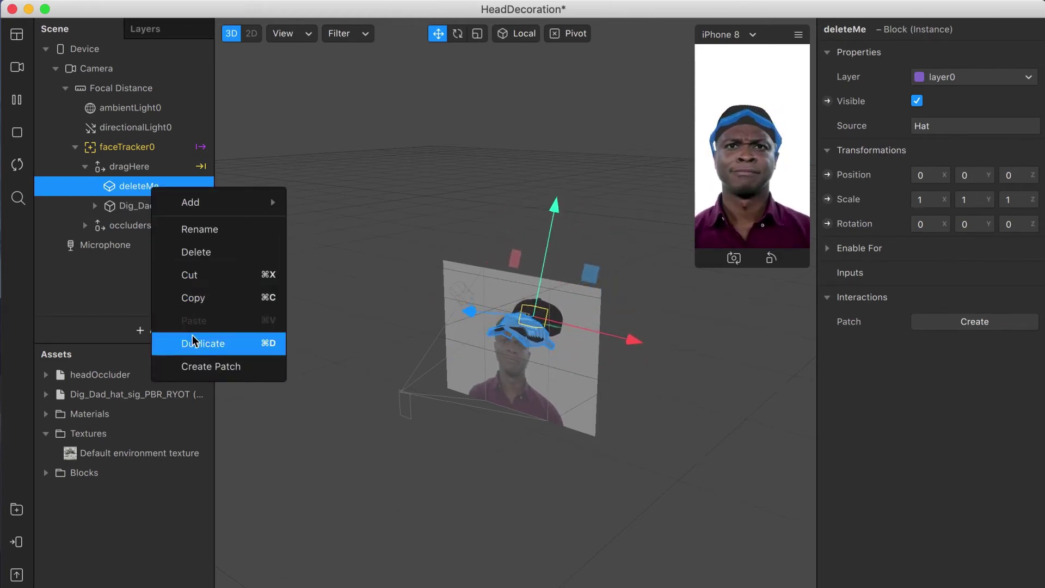
left_click(209, 254)
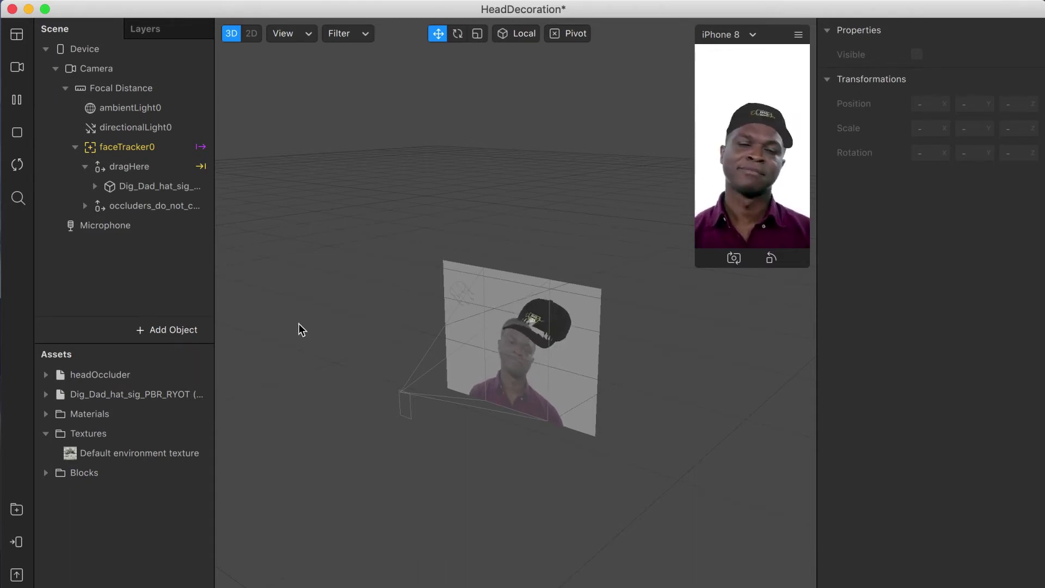
Set the hat's Position Z to 0.01
left_click(156, 190)
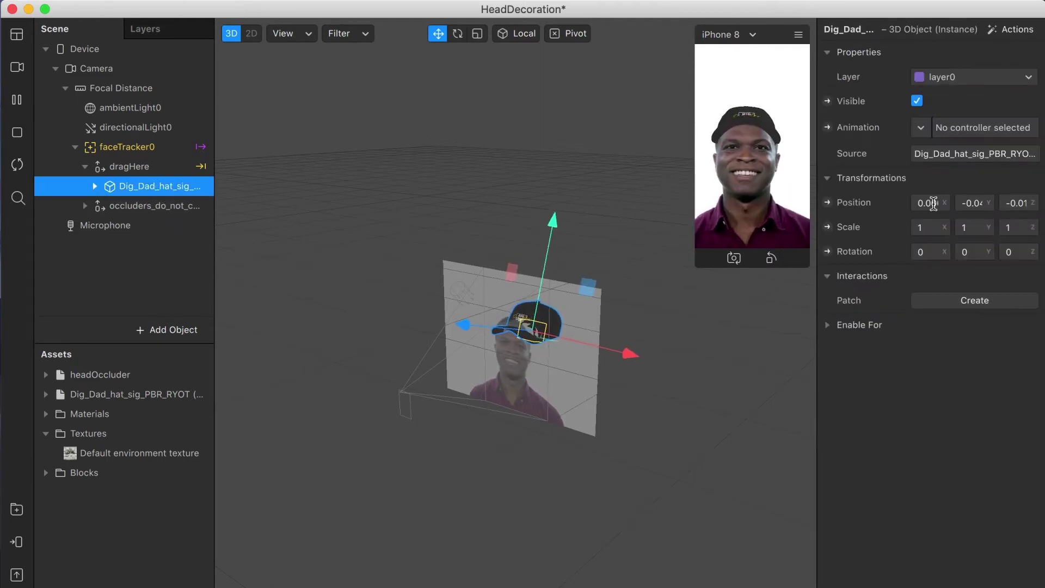
left_click(929, 202)
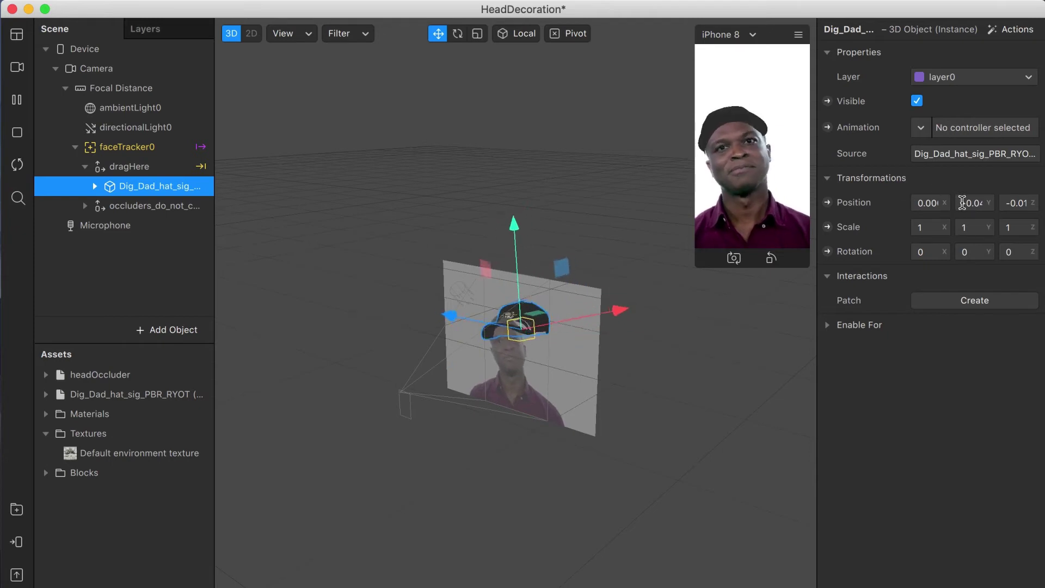
left_click(1004, 203)
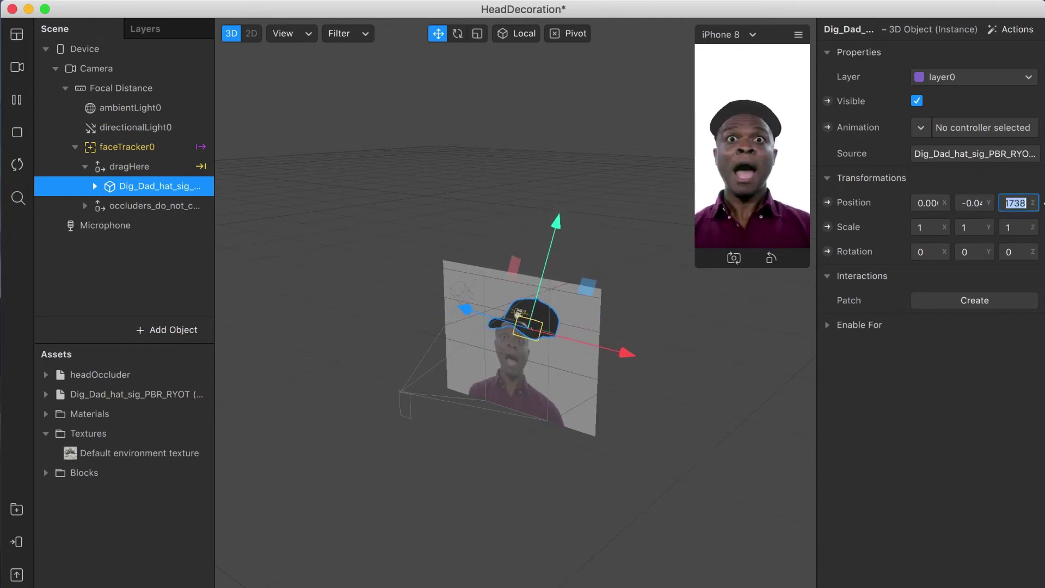
type(".")
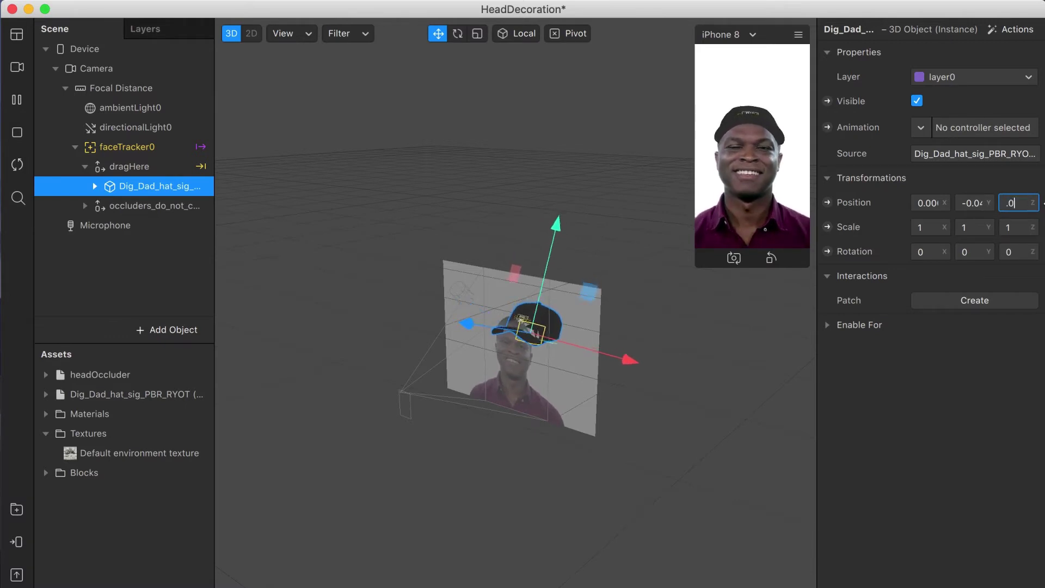
type("01")
key("Return")
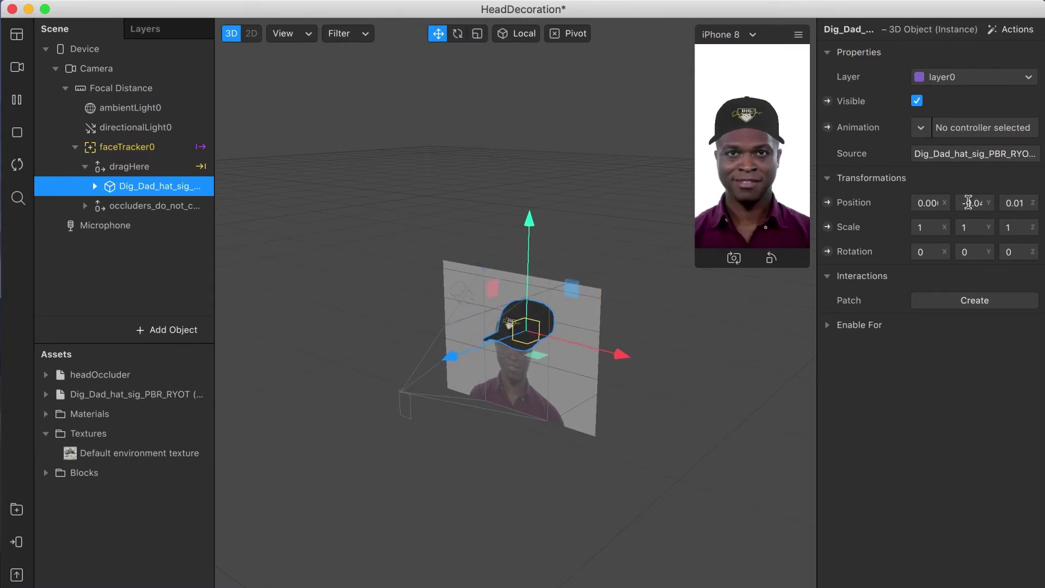
Lower the hat by setting its Position Y to -0.05
left_click_drag(963, 203, 1009, 204)
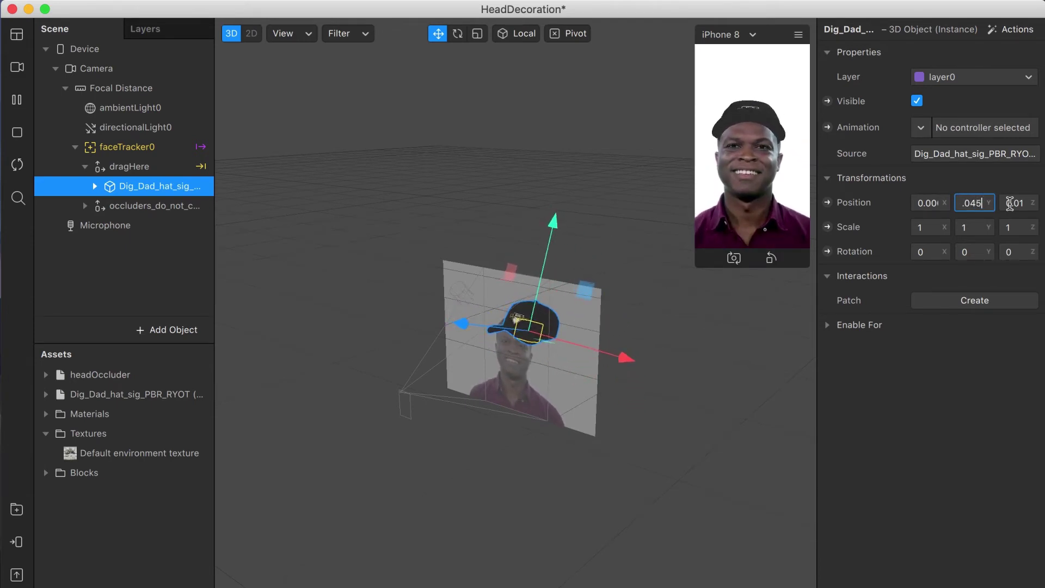
key("Return")
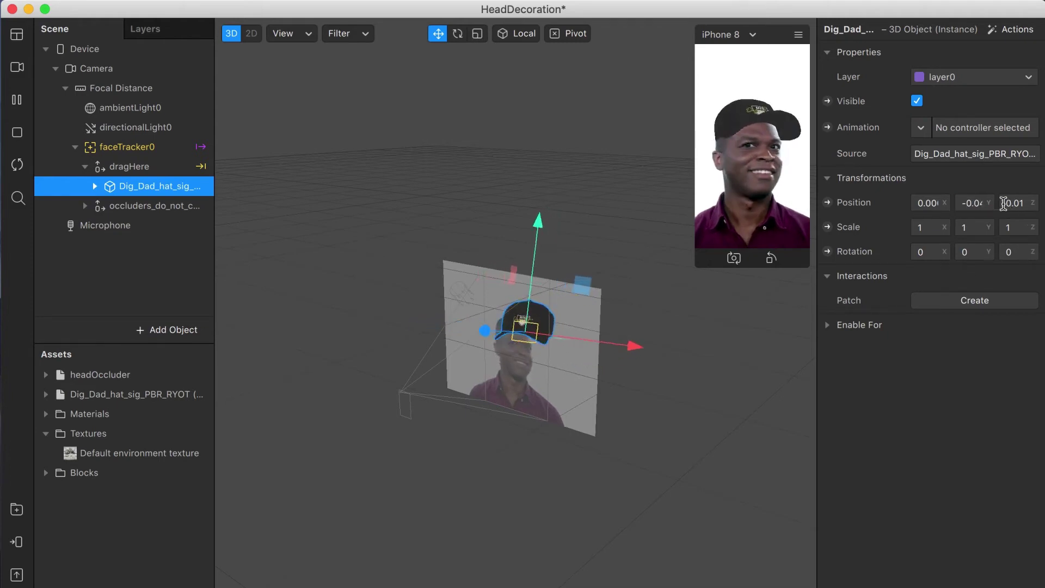
left_click(977, 203)
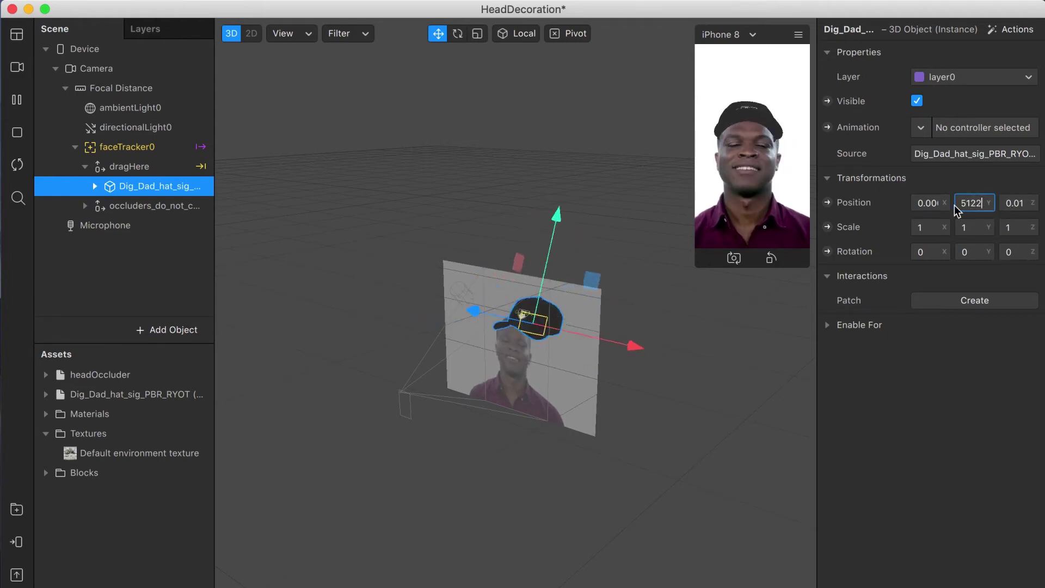
left_click_drag(959, 203, 1040, 210)
key("BackSpace")
key("BackSpace")
key("BackSpace")
key("BackSpace")
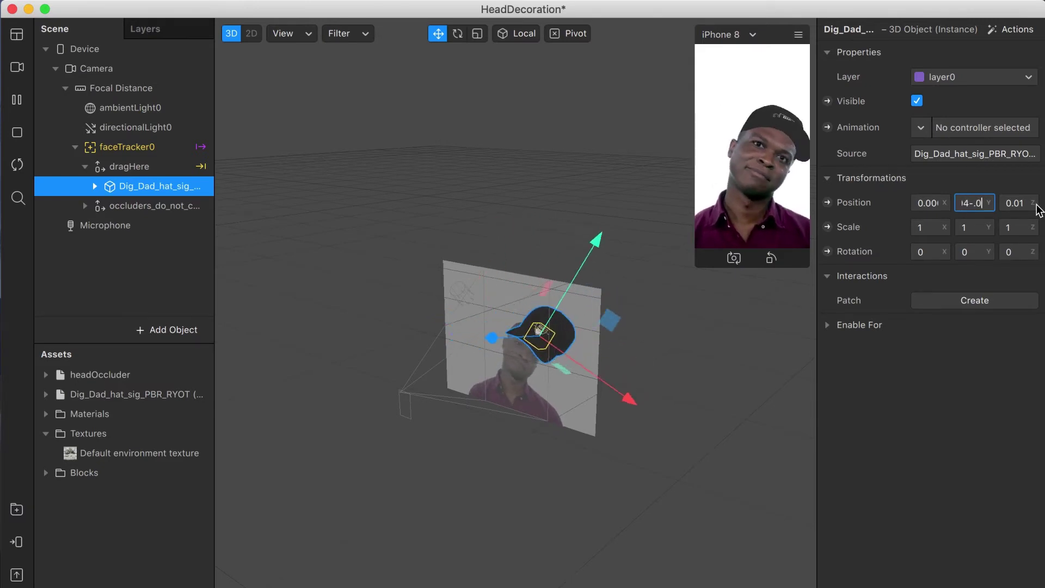
key("BackSpace")
key("BackSpace")
key("BackSpace")
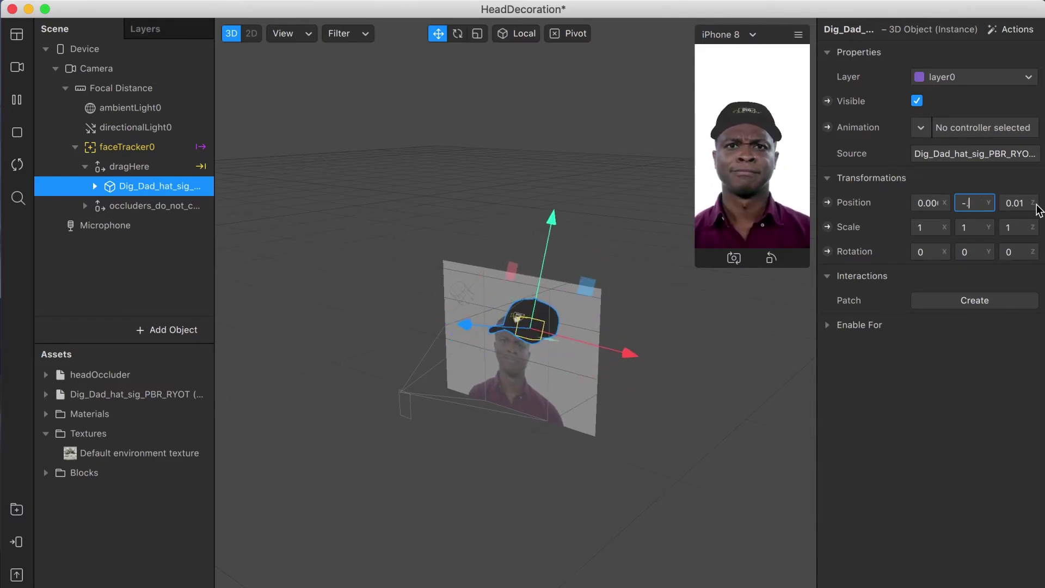
type("-0.05")
key("Return")
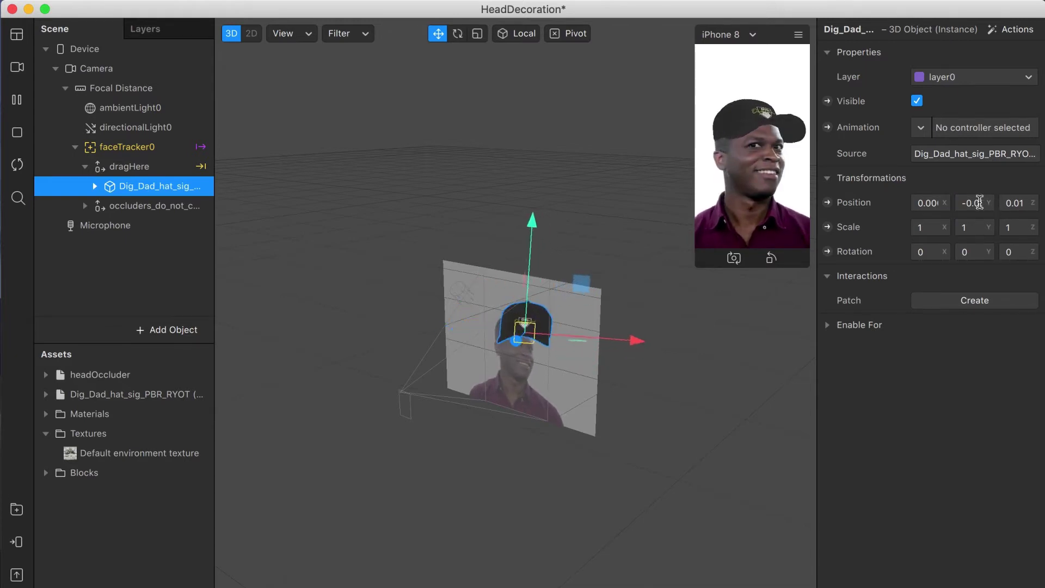
Try Position X = 1, then undo it to return the hat to the face
left_click(926, 204)
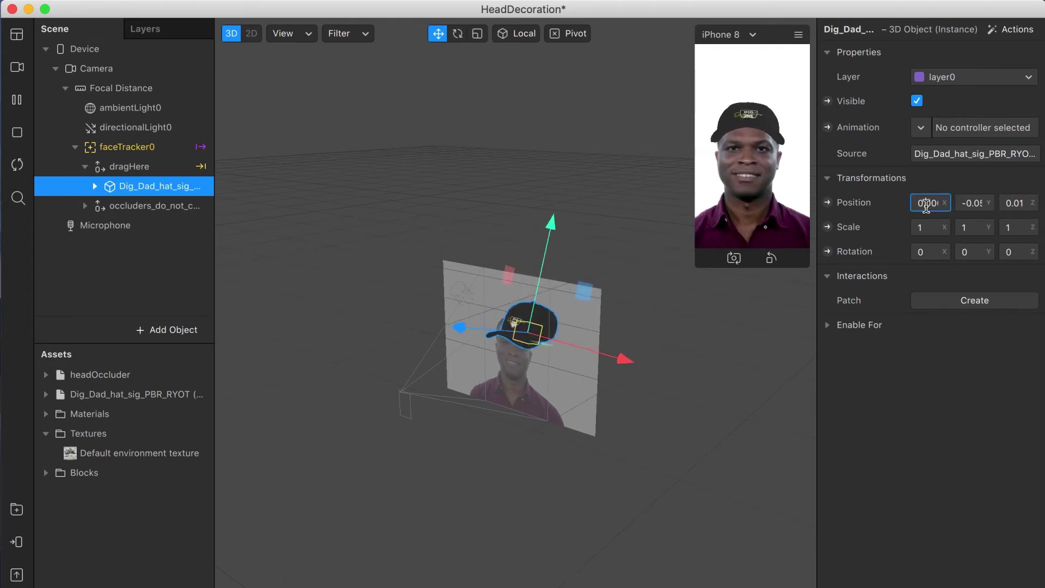
left_click(927, 204)
type("1")
key("Return")
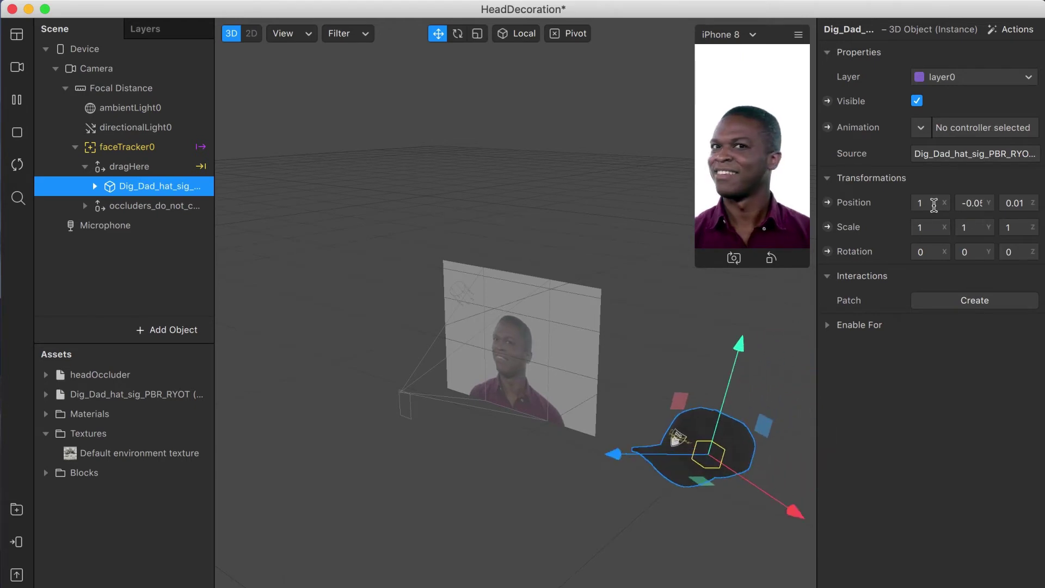
key("super+z")
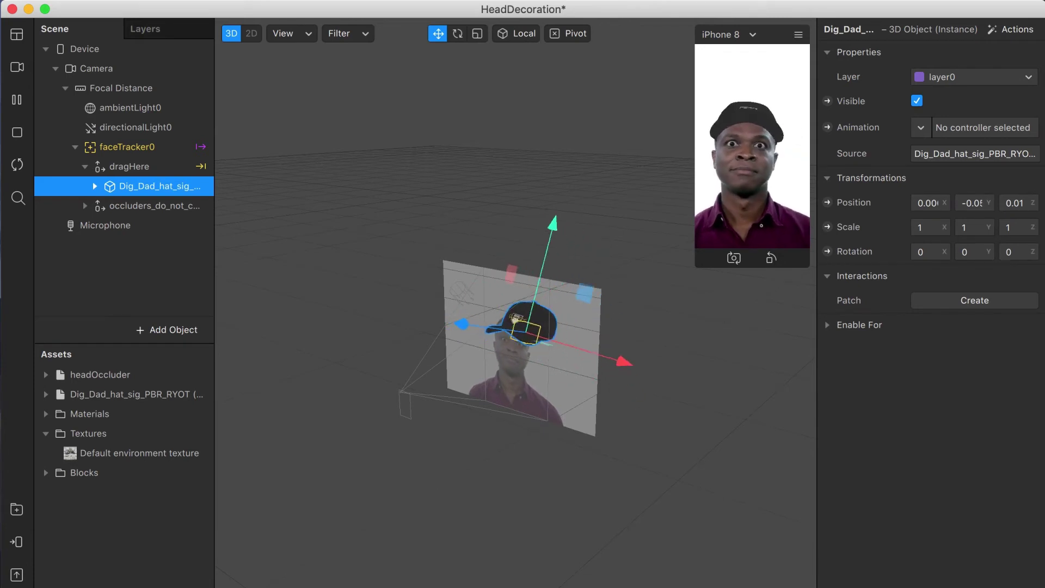
Choose File > Upload and Export to send the HeadDecoration effect to Spark AR Hub
left_click(158, 0)
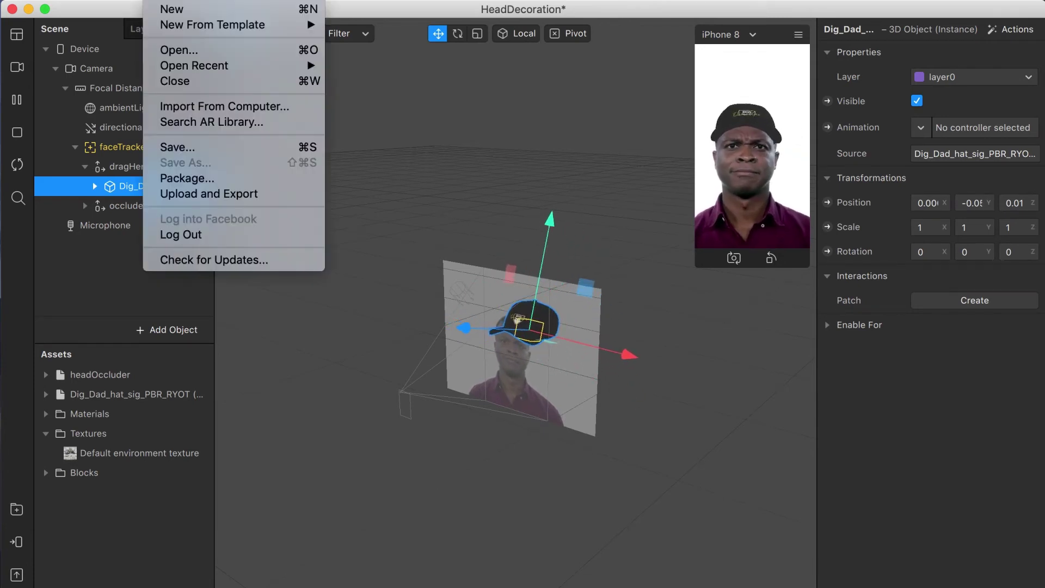
left_click(220, 198)
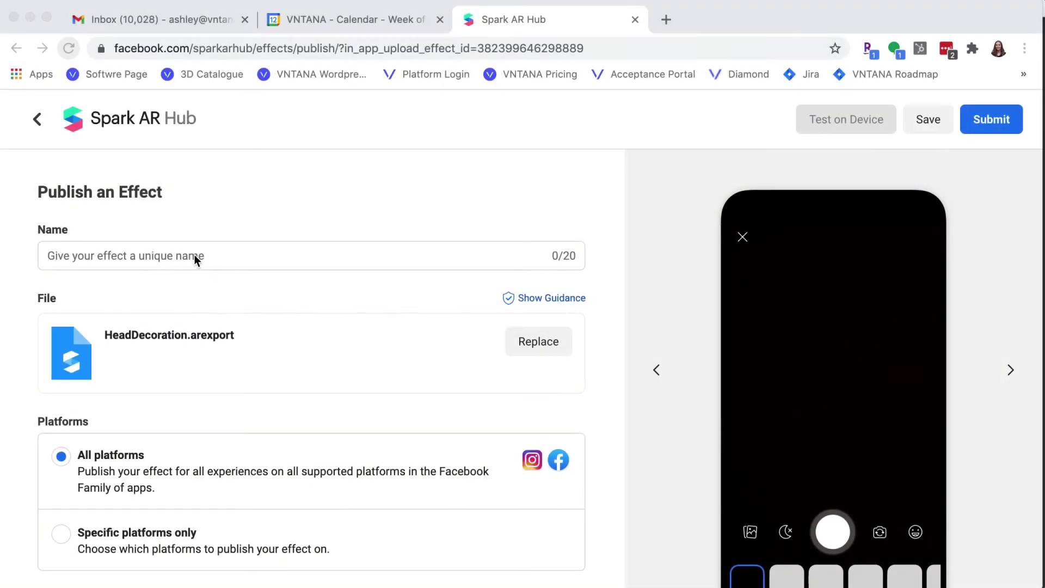
Name the effect 'Hat-Try-on'
left_click(193, 257)
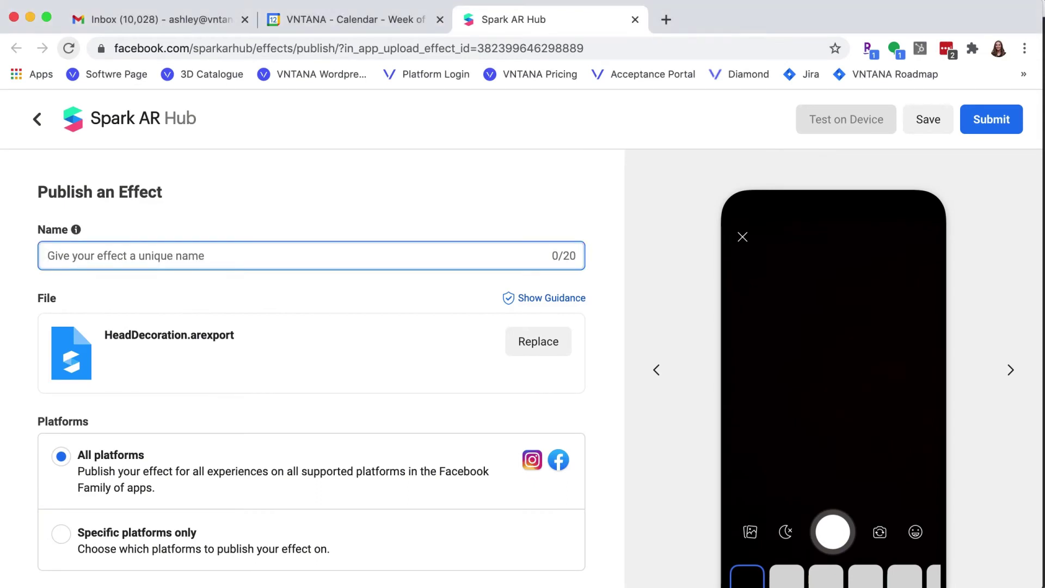
type("Hat")
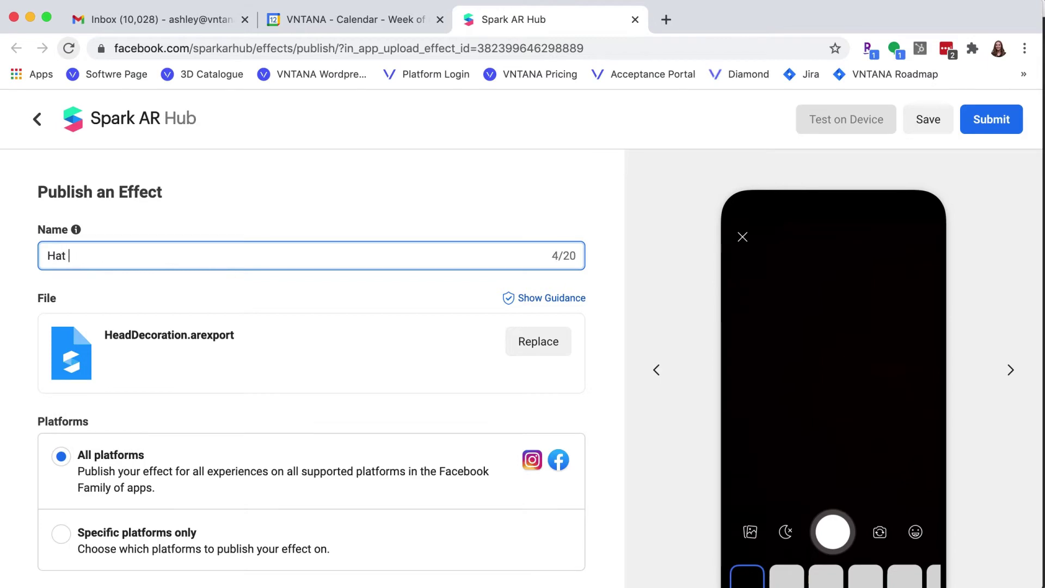
type("-Try-on")
scroll(279, 233, "down", 4)
scroll(279, 233, "down", 3)
scroll(279, 233, "up", 1)
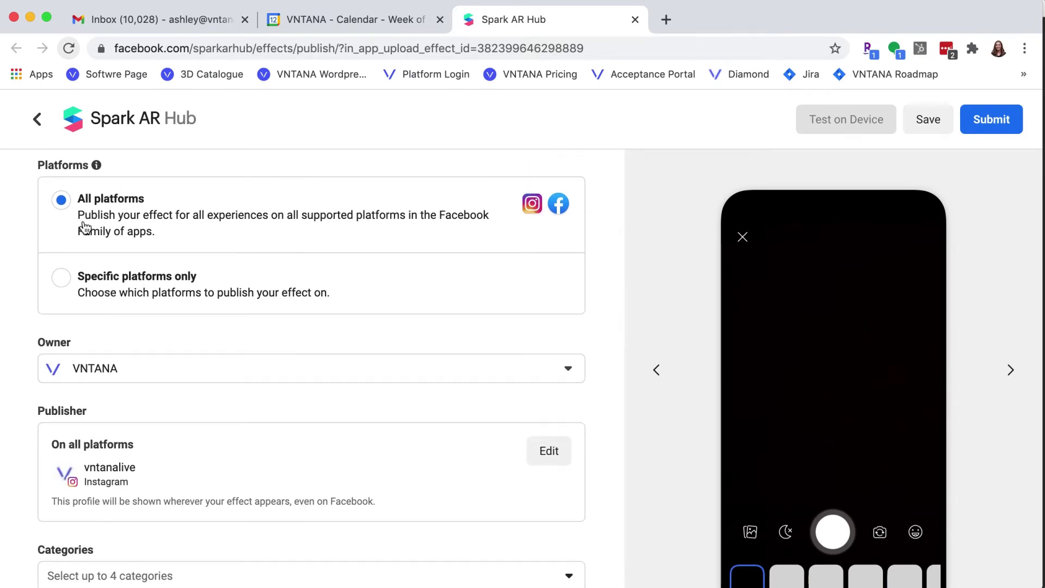
Keep All platforms selected and set the Owner to VNTANA
left_click(61, 278)
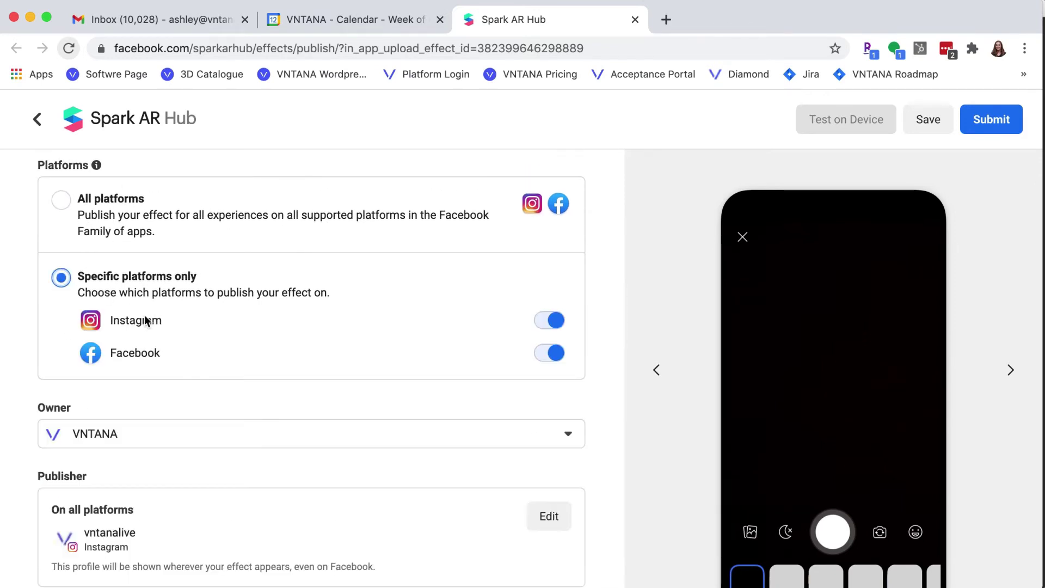
left_click(61, 201)
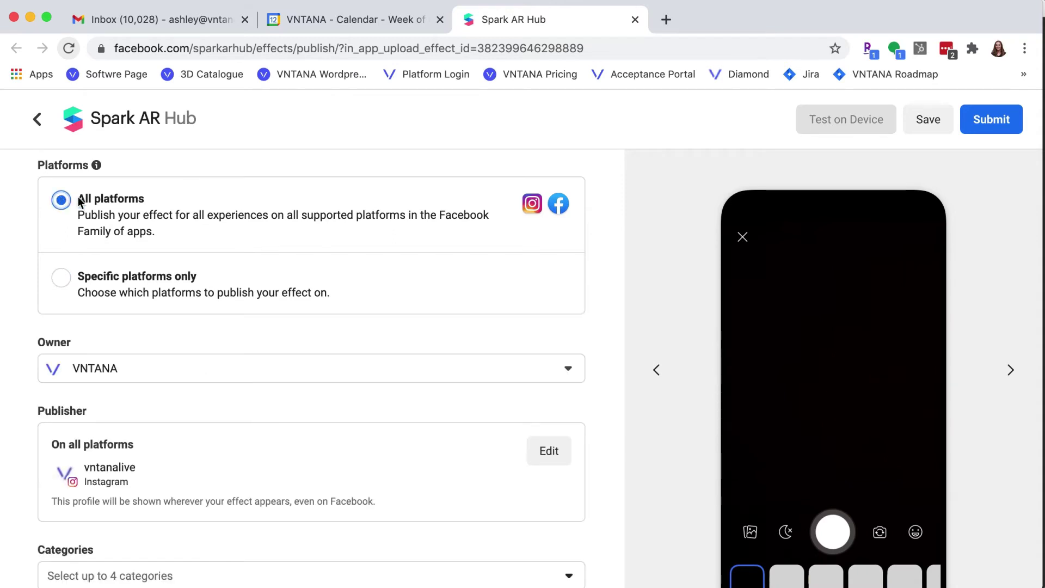
left_click(199, 374)
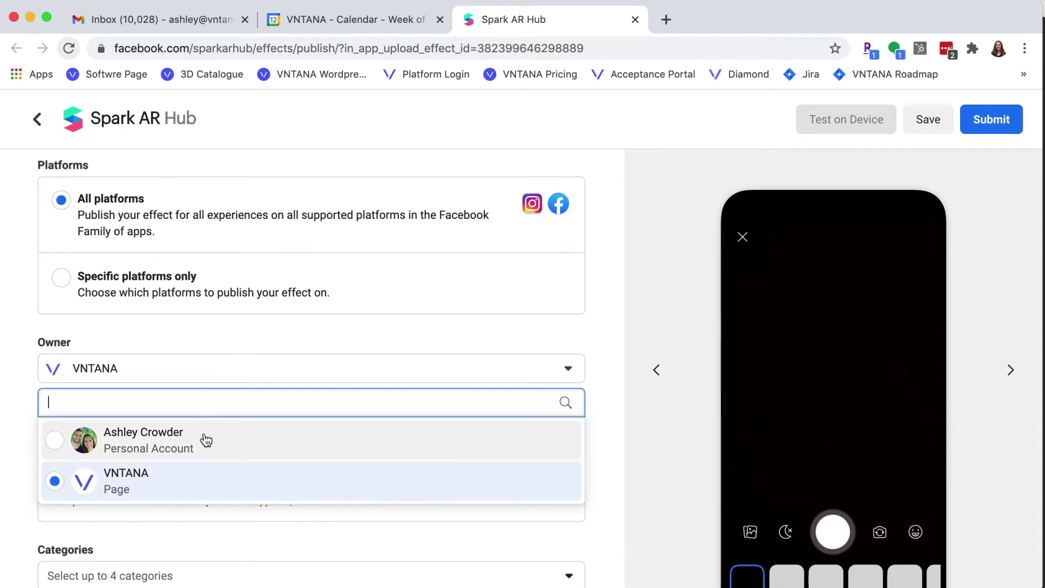
left_click(154, 497)
scroll(156, 492, "down", 2)
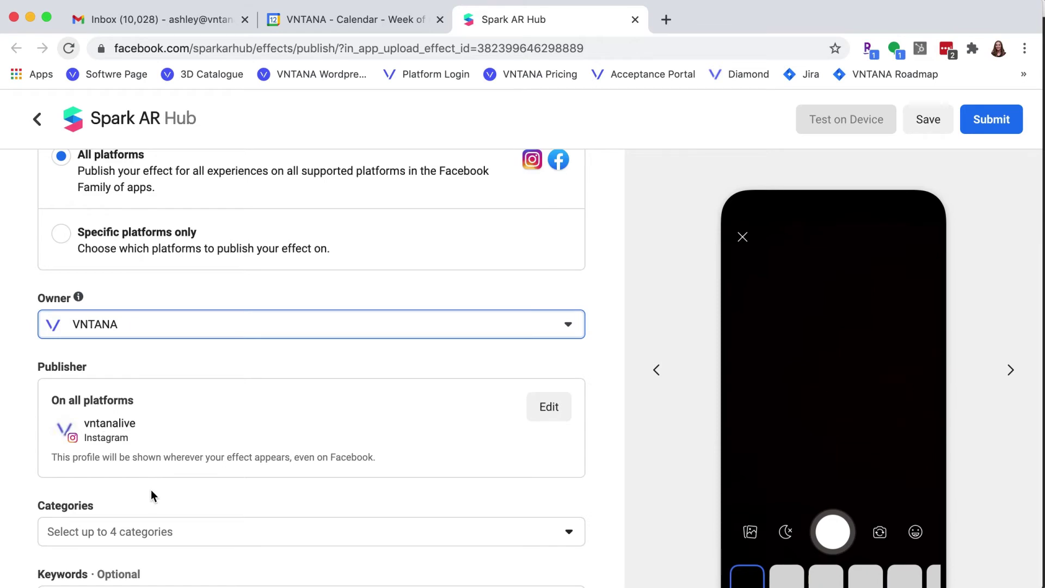
Assign the Selfies category to the effect
scroll(133, 475, "down", 5)
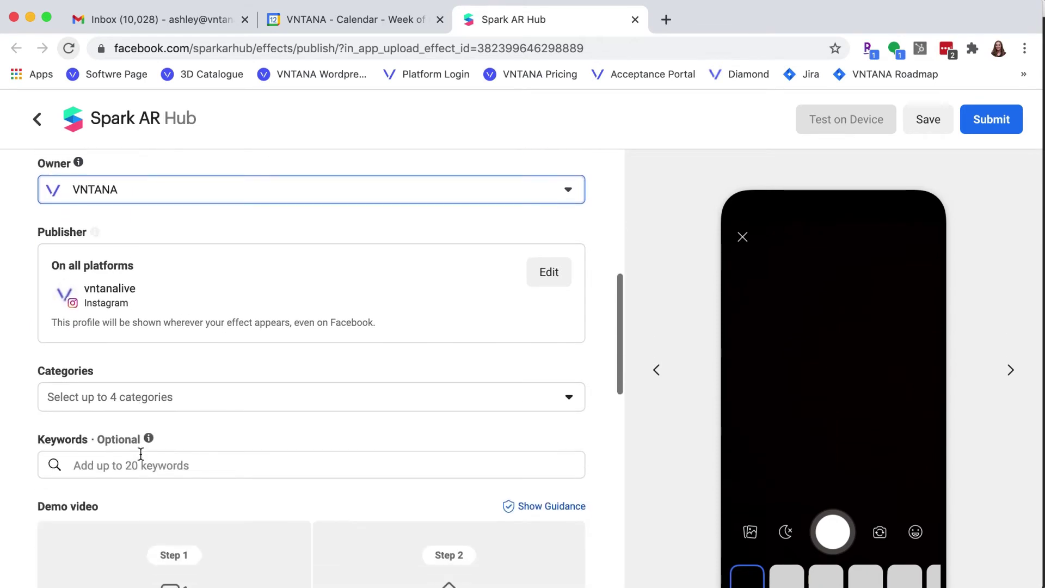
left_click(95, 402)
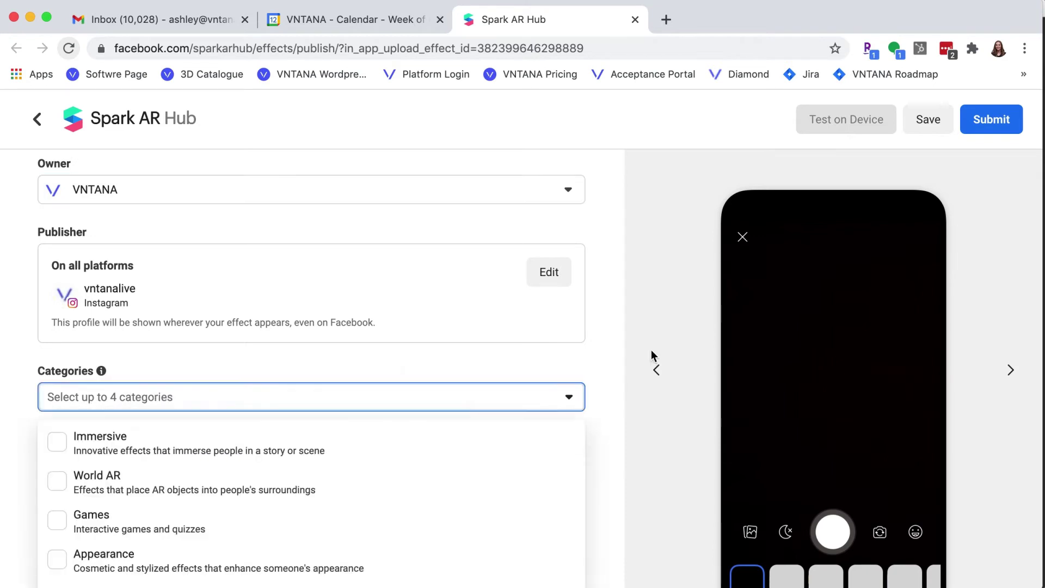
scroll(233, 477, "down", 2)
scroll(233, 478, "down", 1)
left_click(104, 494)
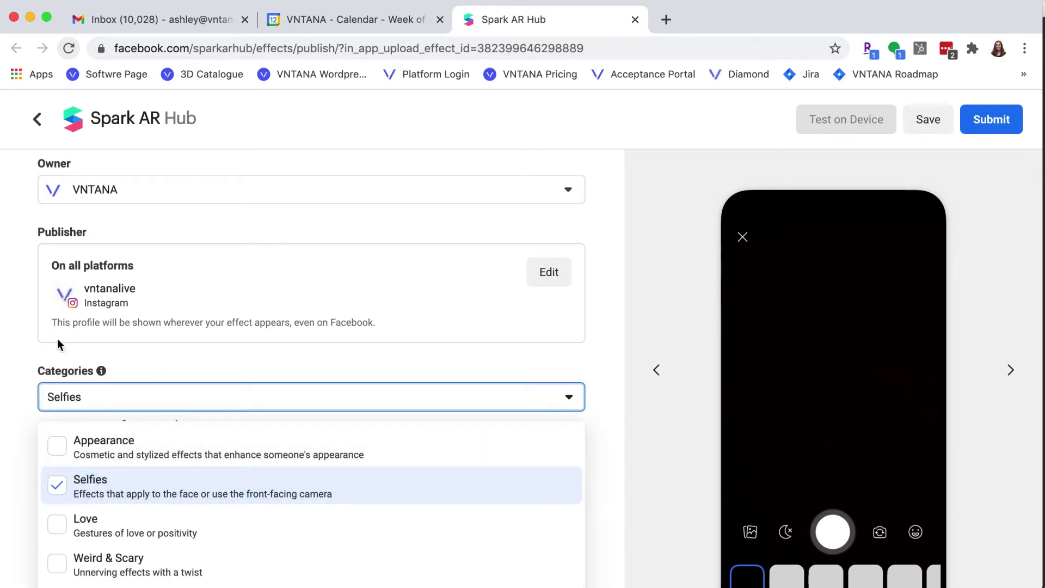
left_click(139, 368)
scroll(198, 485, "down", 1)
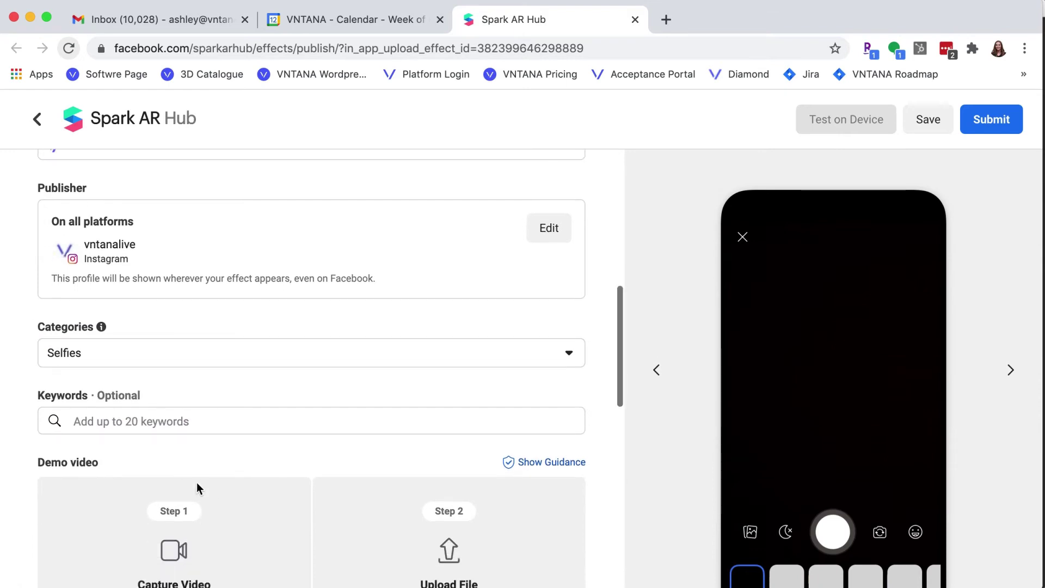
Enter the keywords '3D fashion, hat try-on, Dignitas Hat, esports'
left_click(180, 422)
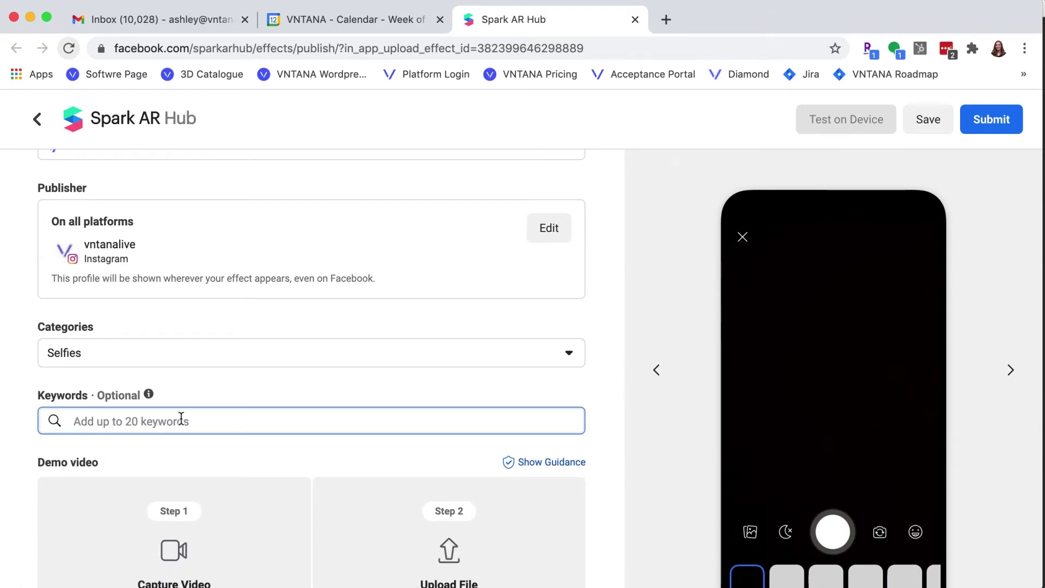
type("3D")
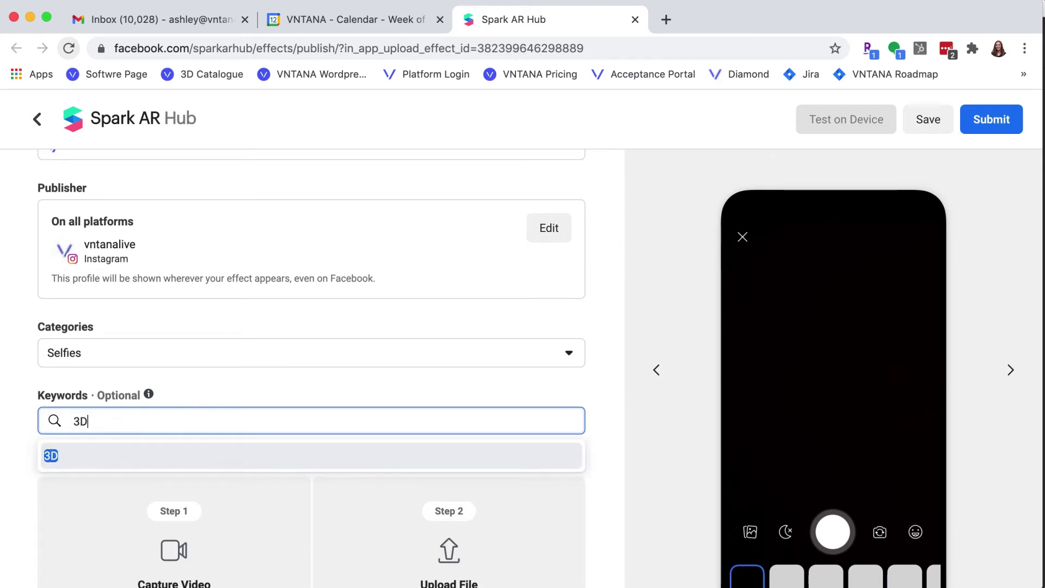
type(" fashion, ha")
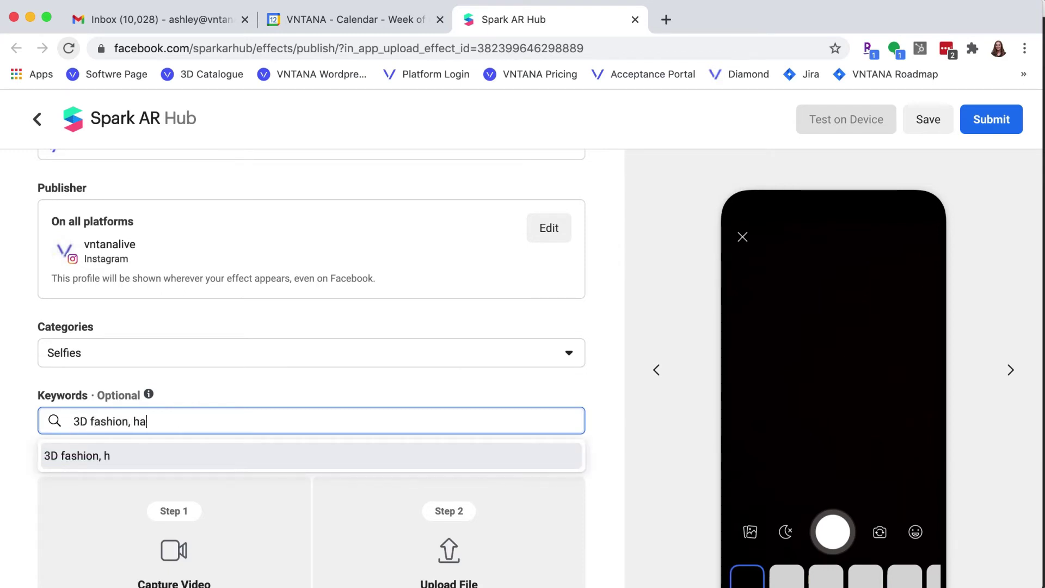
type("t try-on, D")
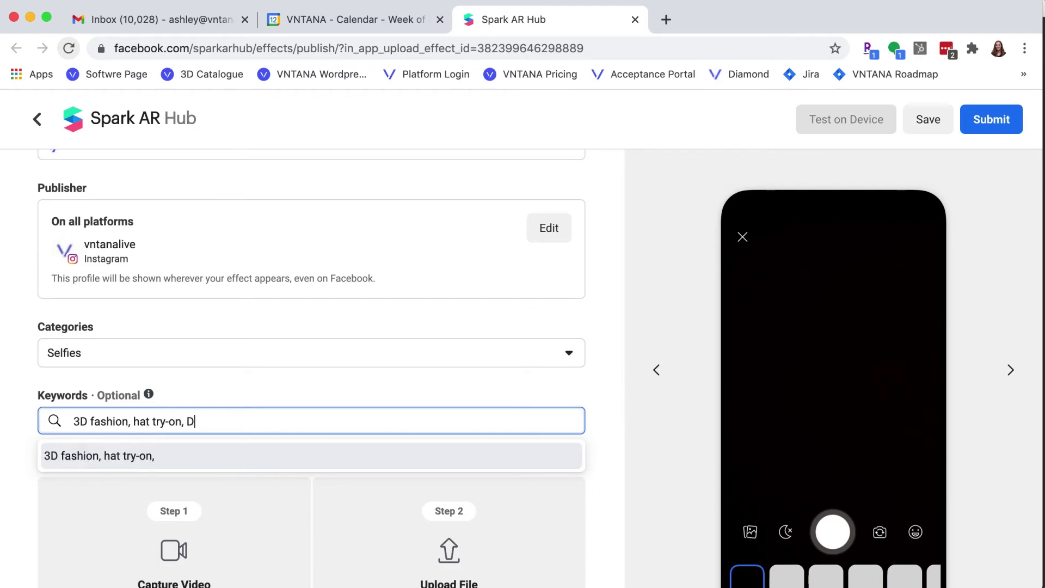
type("ignitas Hat, esports")
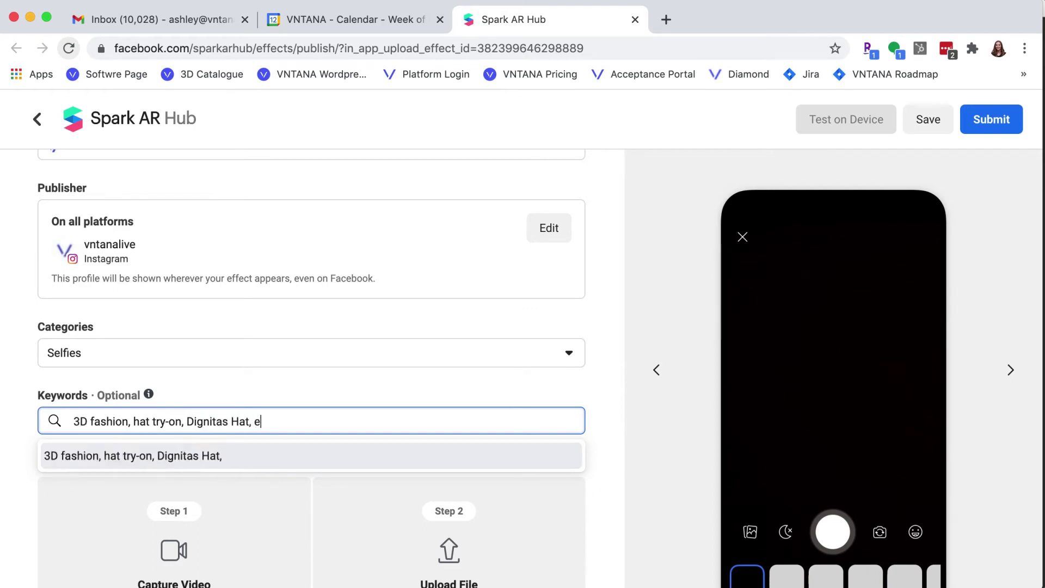
left_click(281, 399)
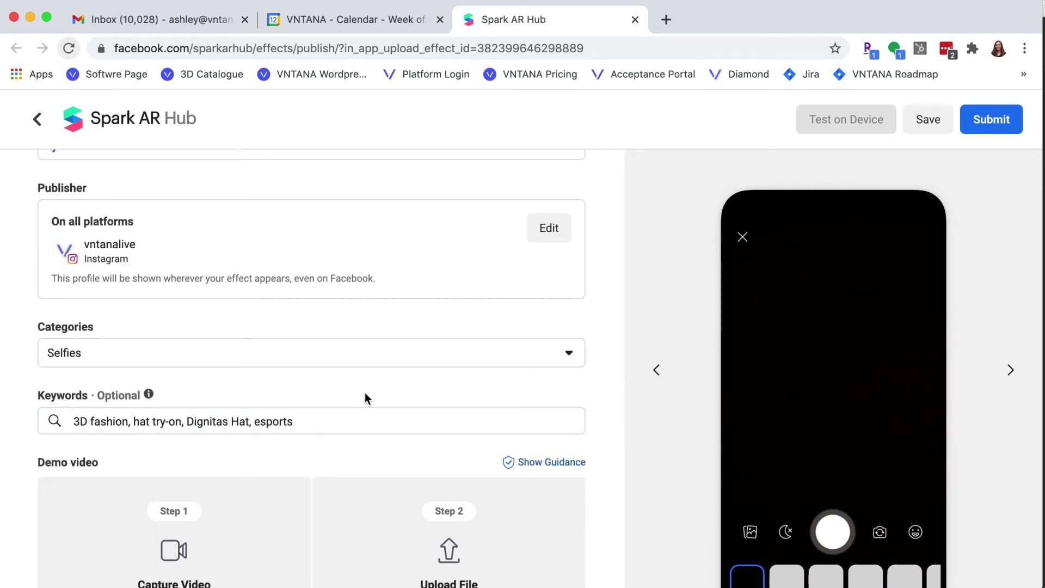
scroll(365, 393, "down", 1)
scroll(478, 354, "down", 4)
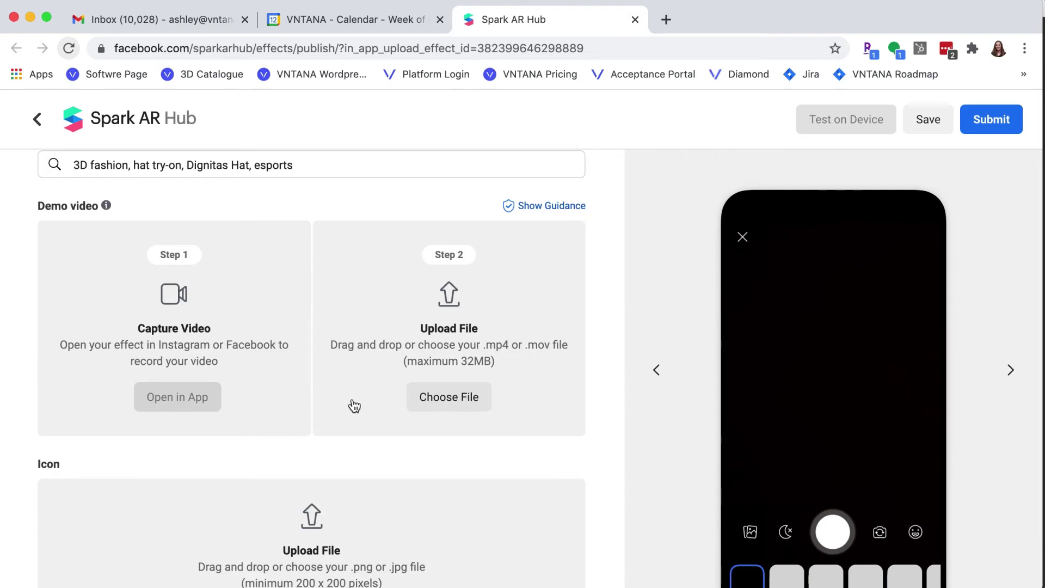
Save the Hat Try-on draft and get an Instagram test link for phone testing
left_click(937, 119)
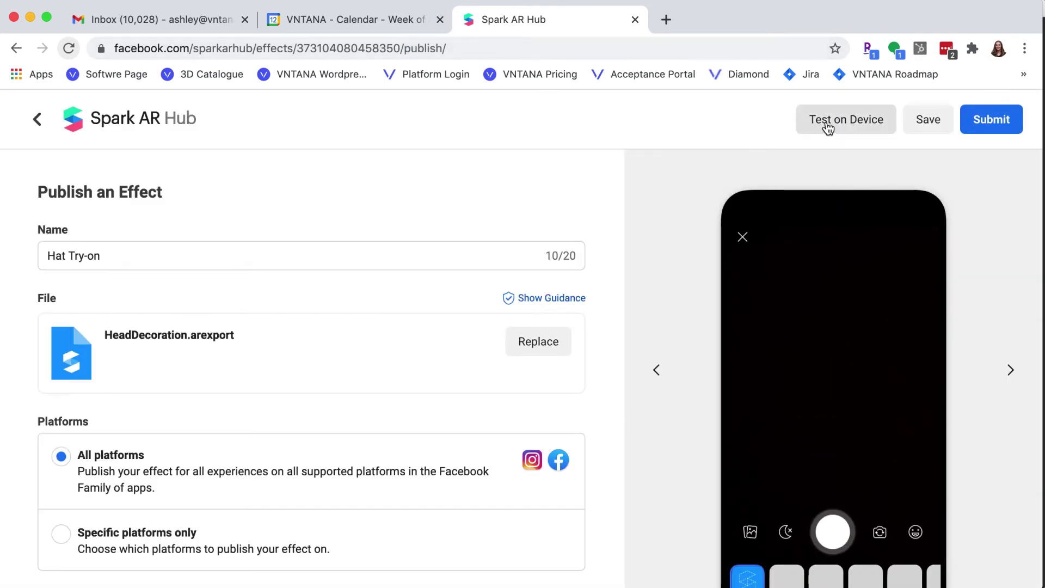
left_click(827, 123)
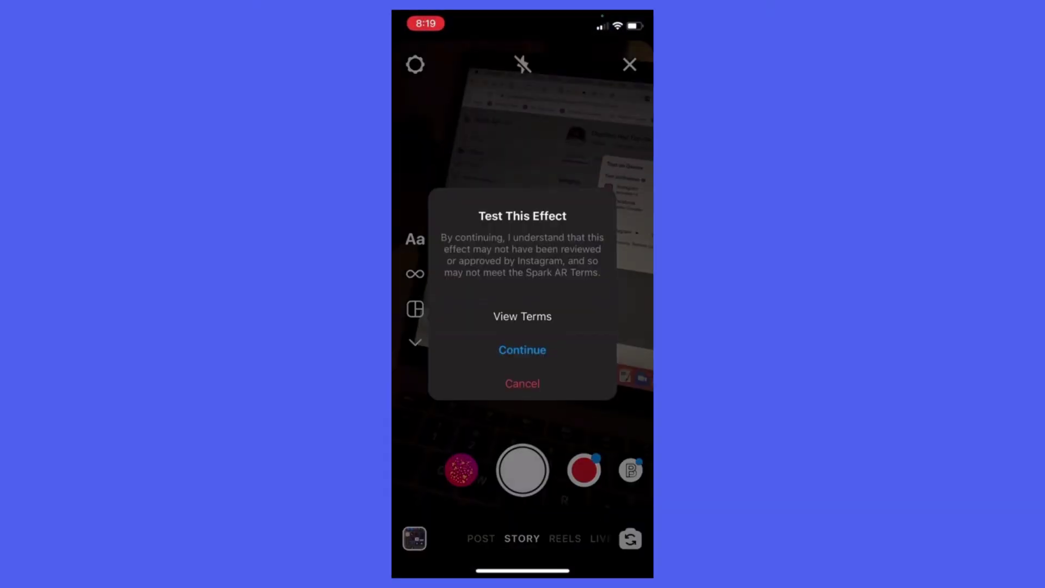
Accept the unreviewed effect, record a selfie video wearing the Dignitas hat, and save it
left_click(522, 350)
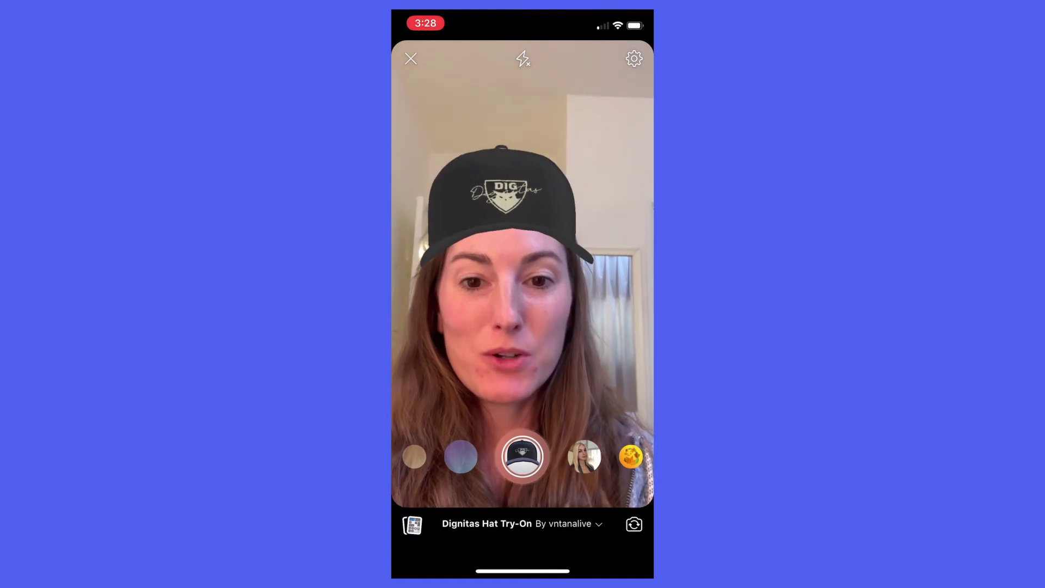
left_click(522, 457)
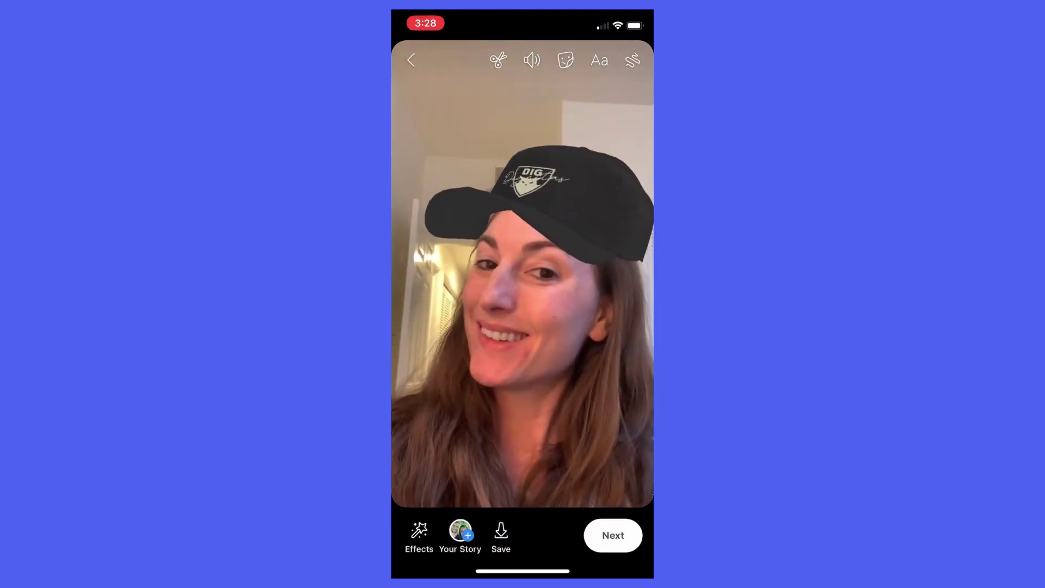
left_click(501, 534)
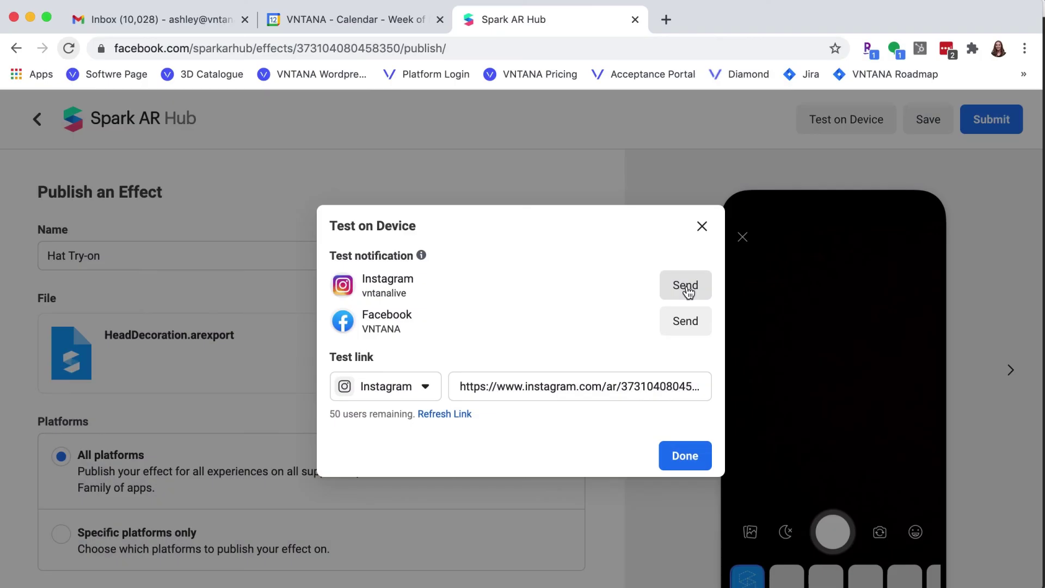
Upload segment_video_2.MP4 from Downloads as the effect's demo video
left_click(677, 457)
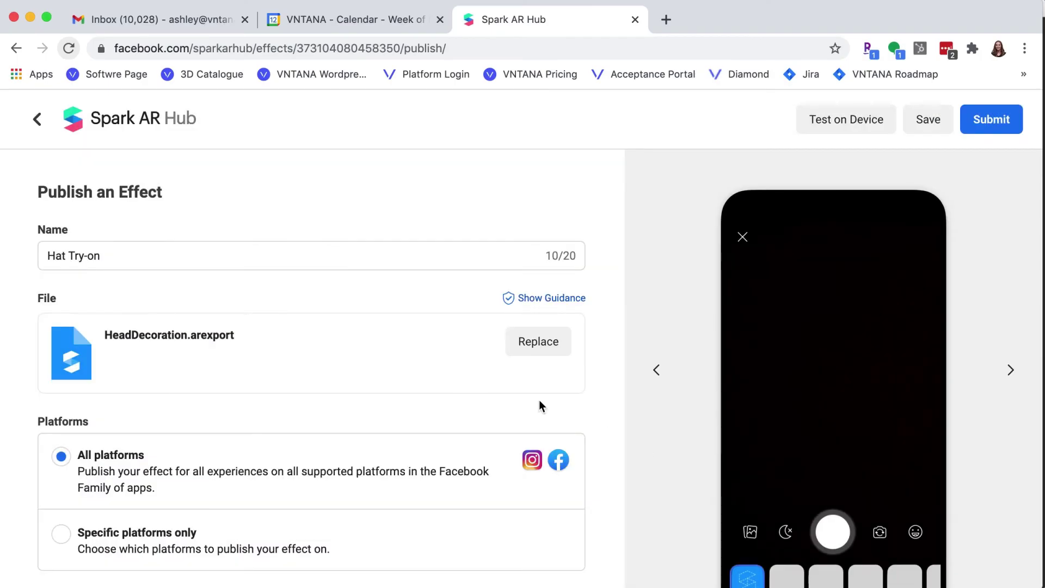
scroll(368, 455, "down", 7)
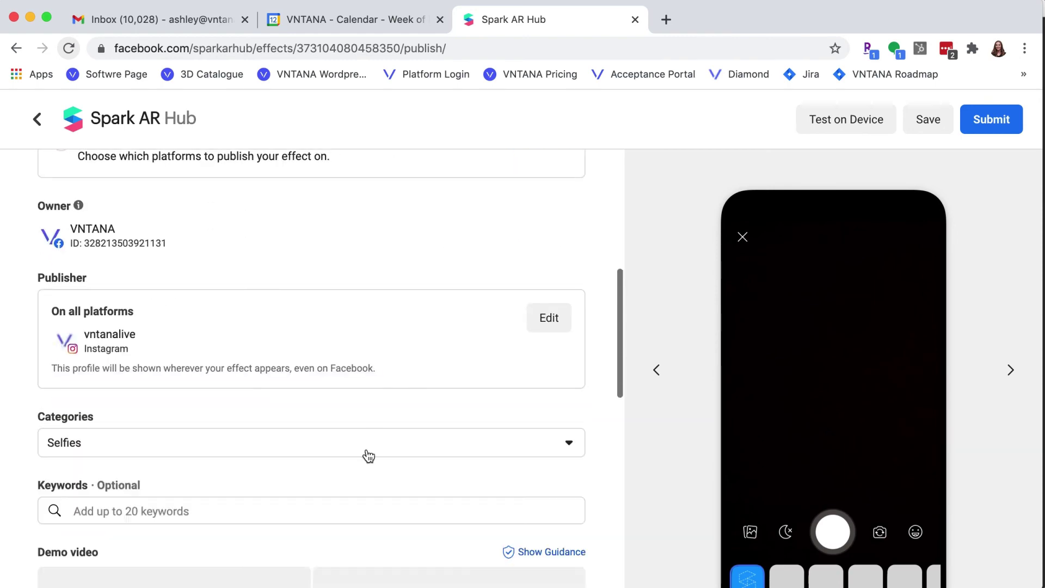
scroll(369, 456, "down", 5)
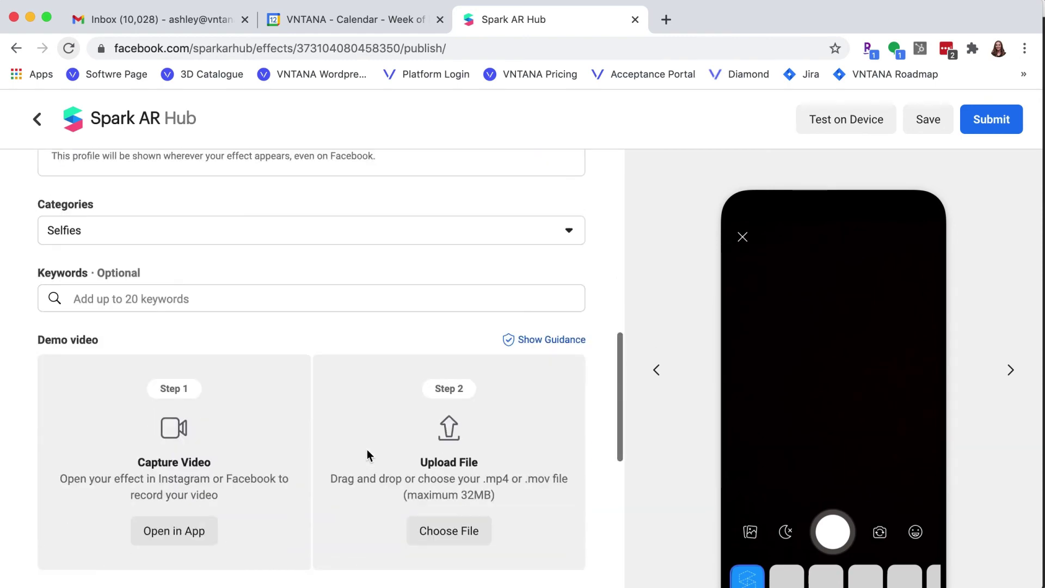
left_click(461, 520)
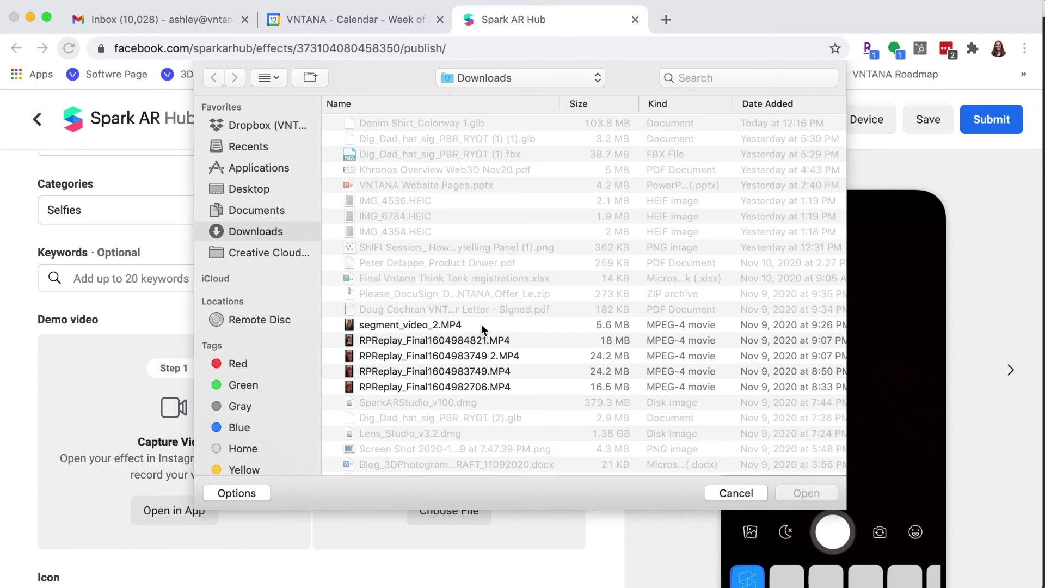
left_click(483, 328)
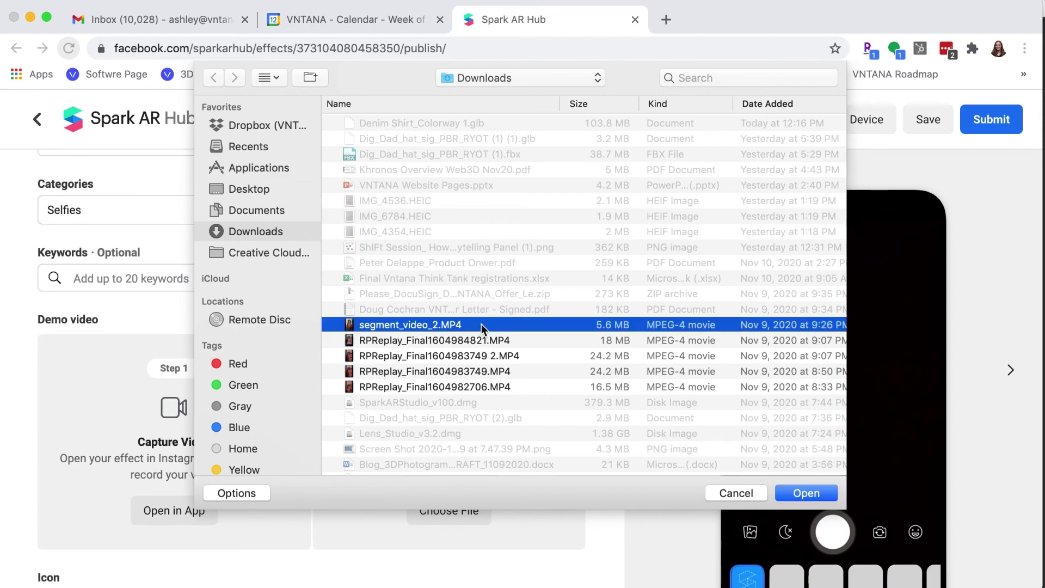
left_click(796, 493)
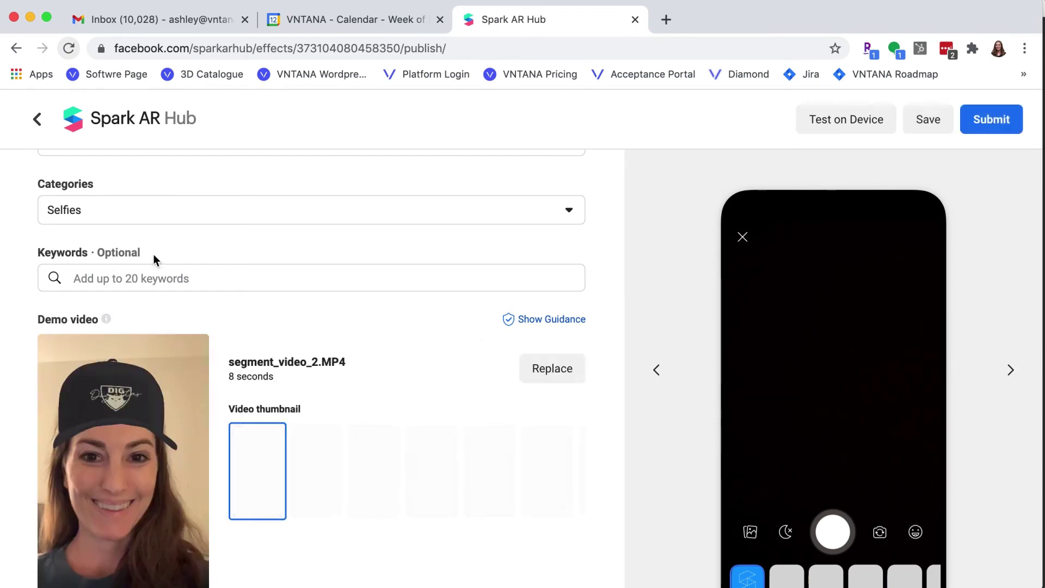
Enter the keywords 'hat try-on, 3d fashion, dignitas, esports' in the Keywords field
left_click(133, 275)
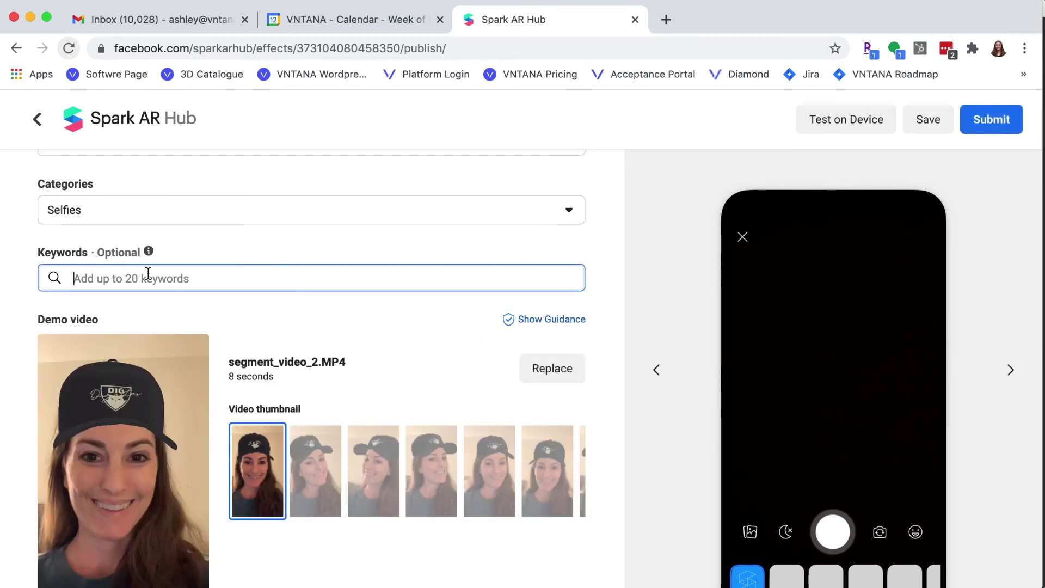
type("hat try-on, 3d fashion, dignitas")
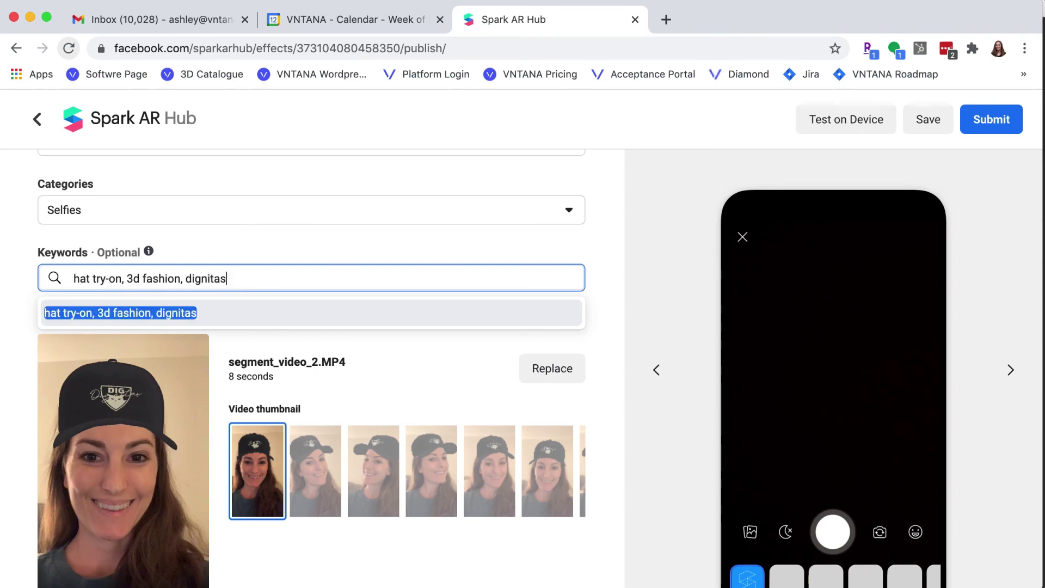
type(", esports")
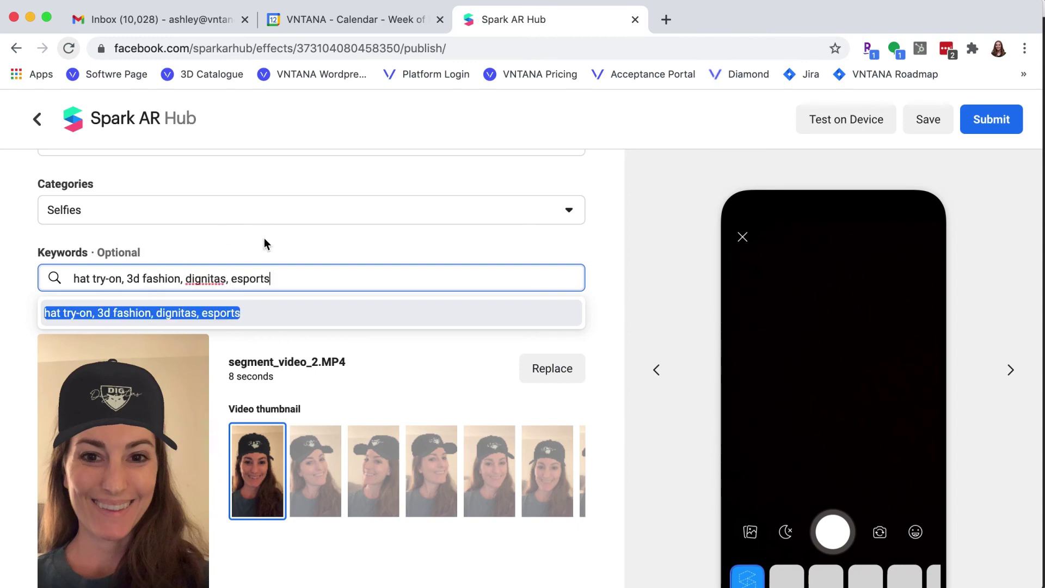
left_click(264, 241)
scroll(265, 242, "down", 10)
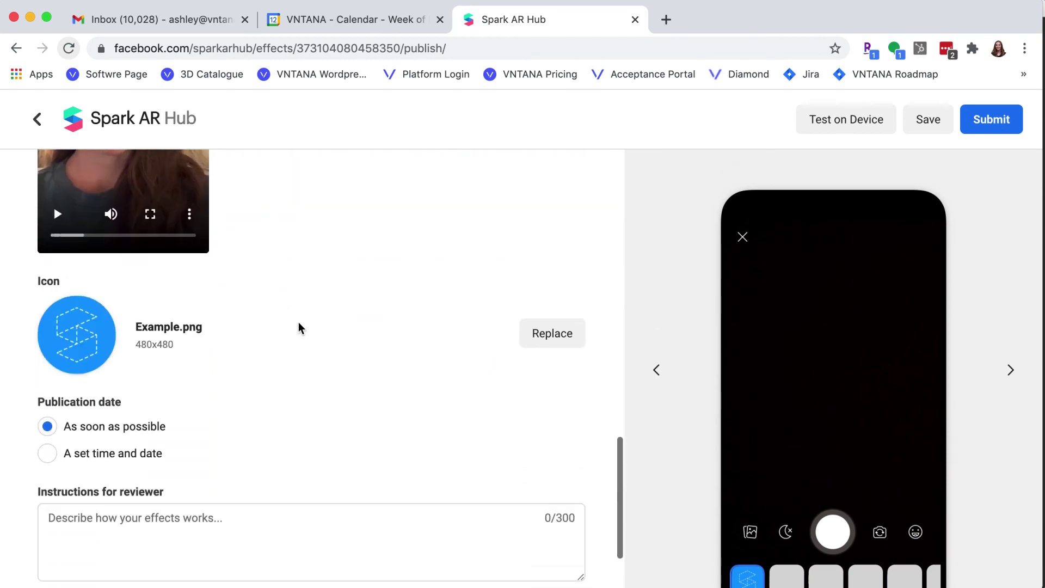
scroll(298, 327, "down", 2)
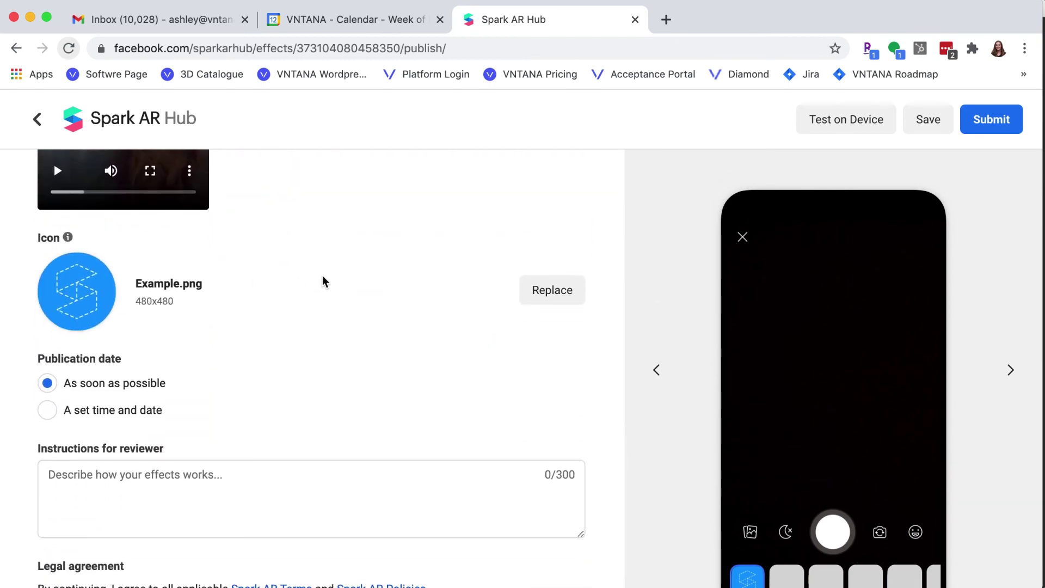
scroll(322, 275, "down", 3)
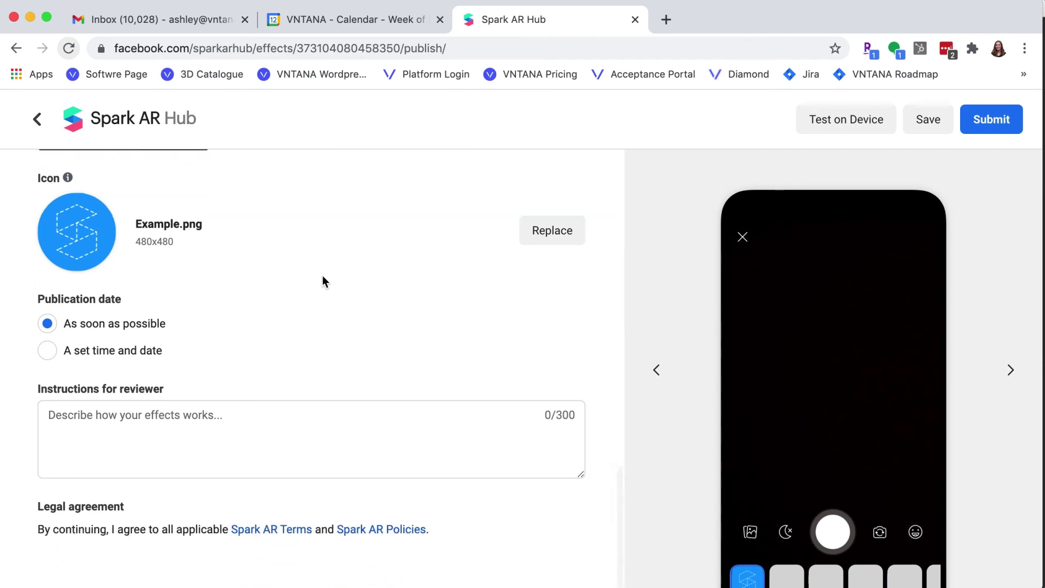
Add reviewer instructions 'Take a selfie and try-on the Dignitas hat' and submit for review
left_click(96, 451)
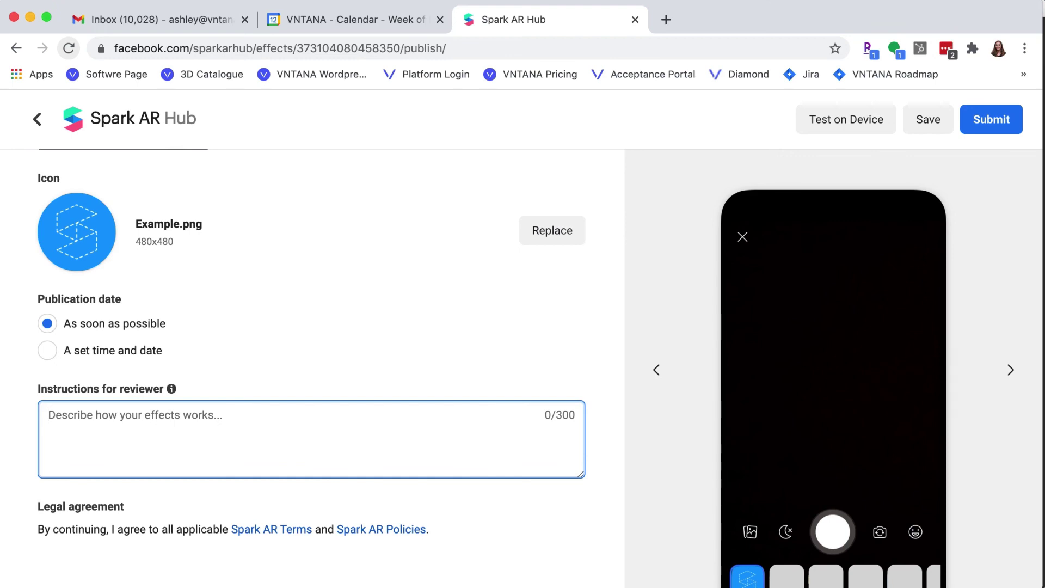
type("Take a")
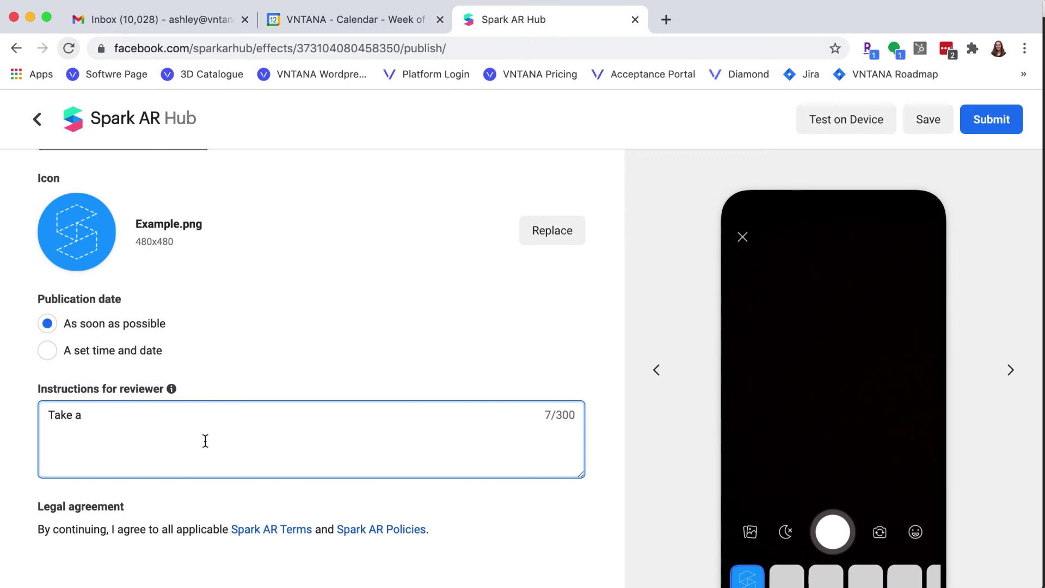
type("selfie and try-on the Dignitas hat!")
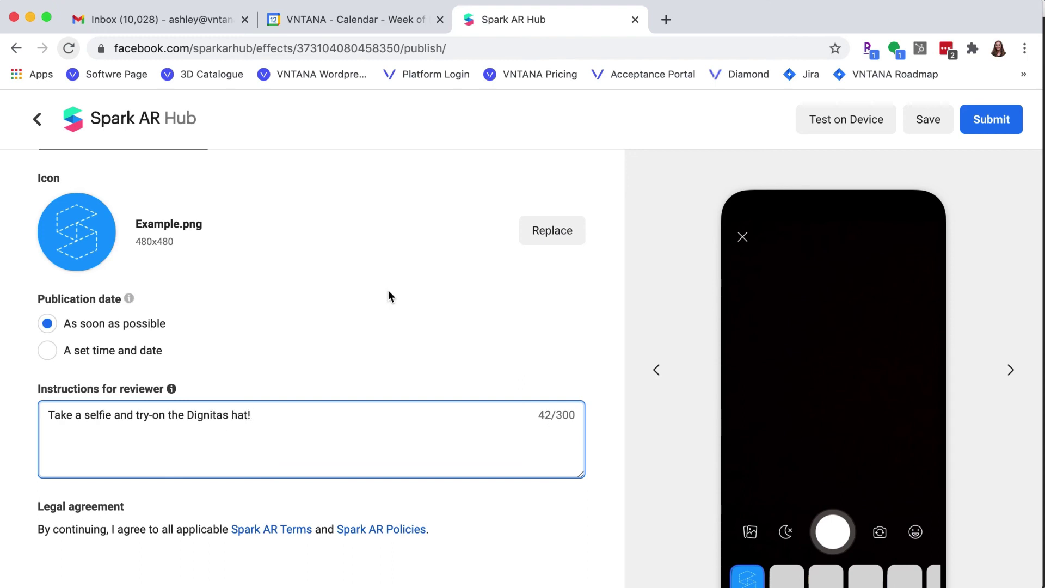
left_click(389, 296)
scroll(555, 387, "up", 15)
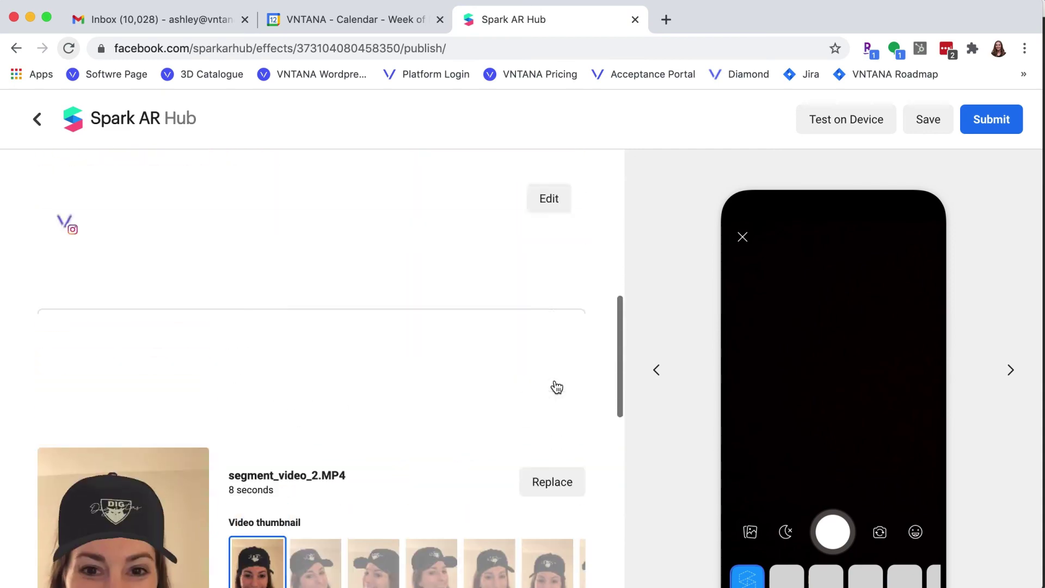
left_click(989, 125)
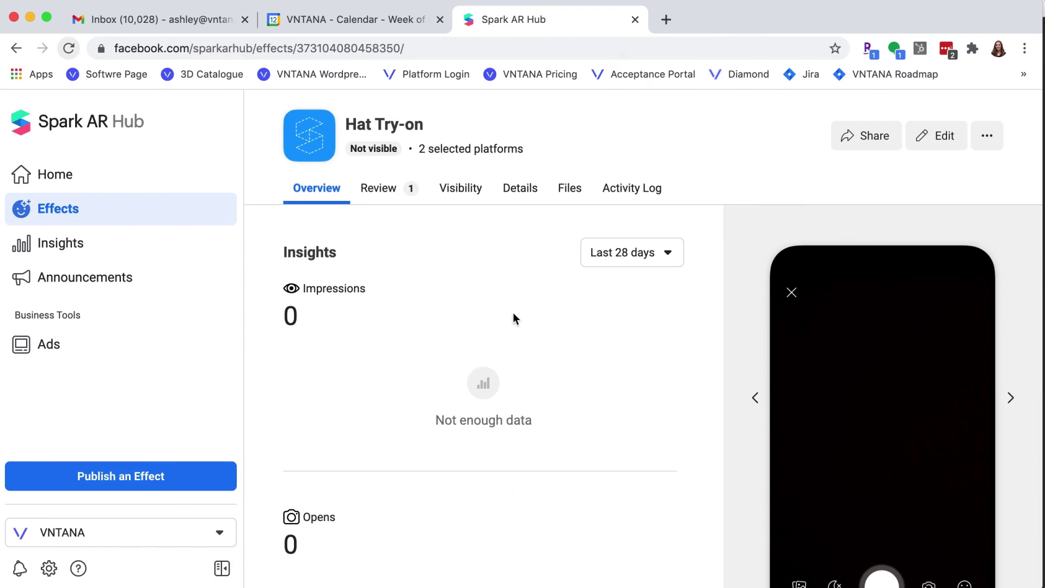
Open the Review tab to see the Hat Try-on submission In Review
left_click(392, 188)
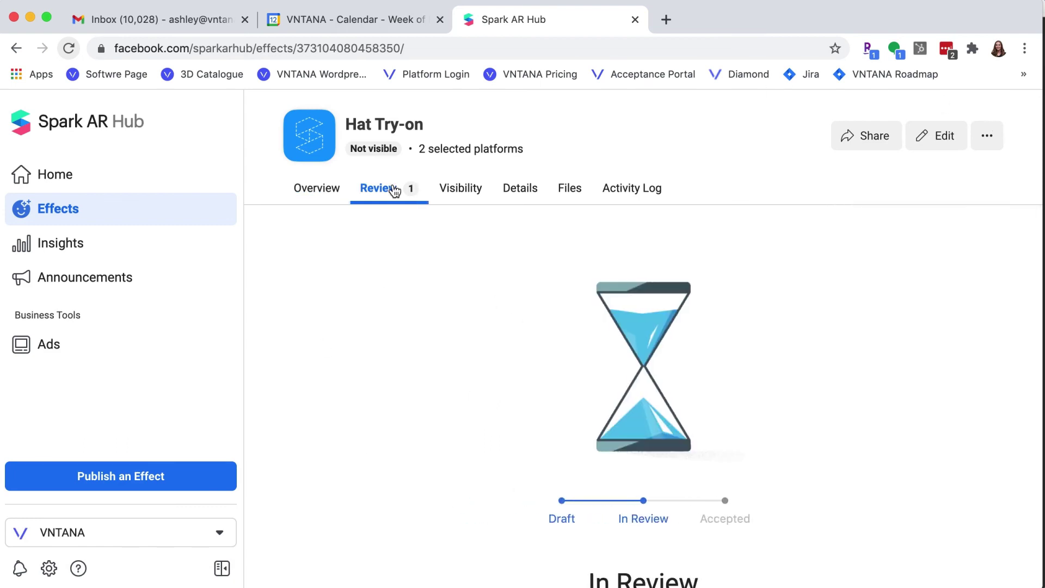